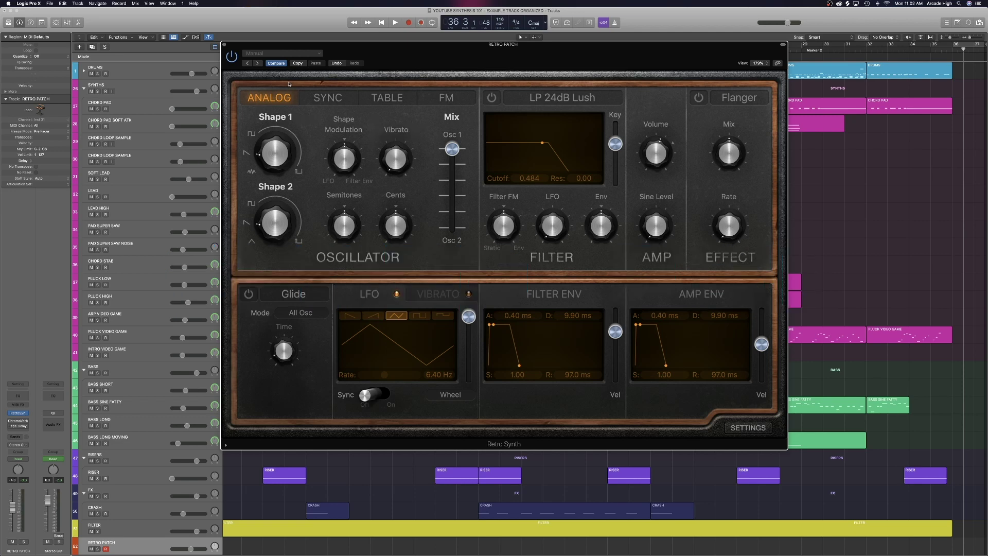
# - Initialize the synth setting, and set the oscillators to a 0.50 mix with Shape 2 at 50.0 % and 5 cents of detune
pyautogui.click(292, 54)
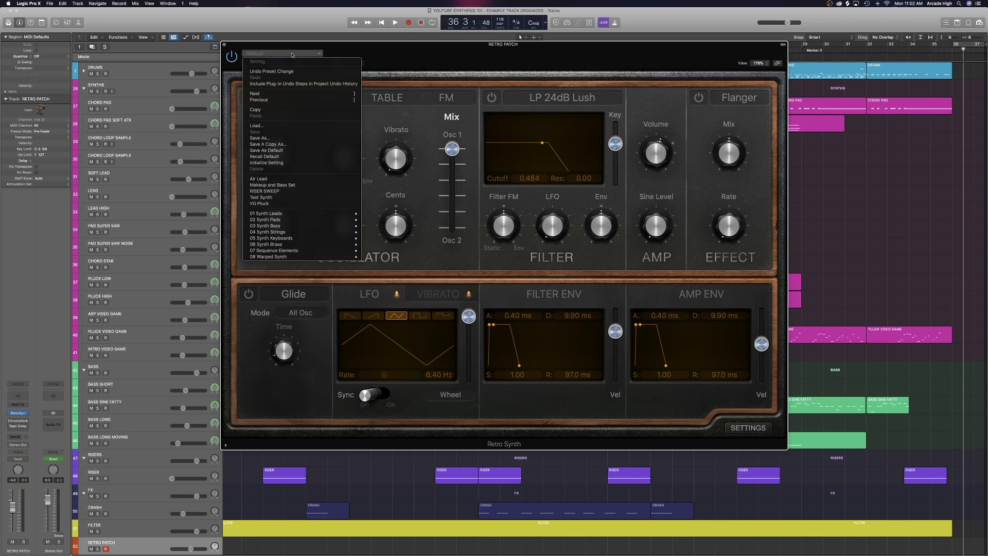
pyautogui.click(292, 164)
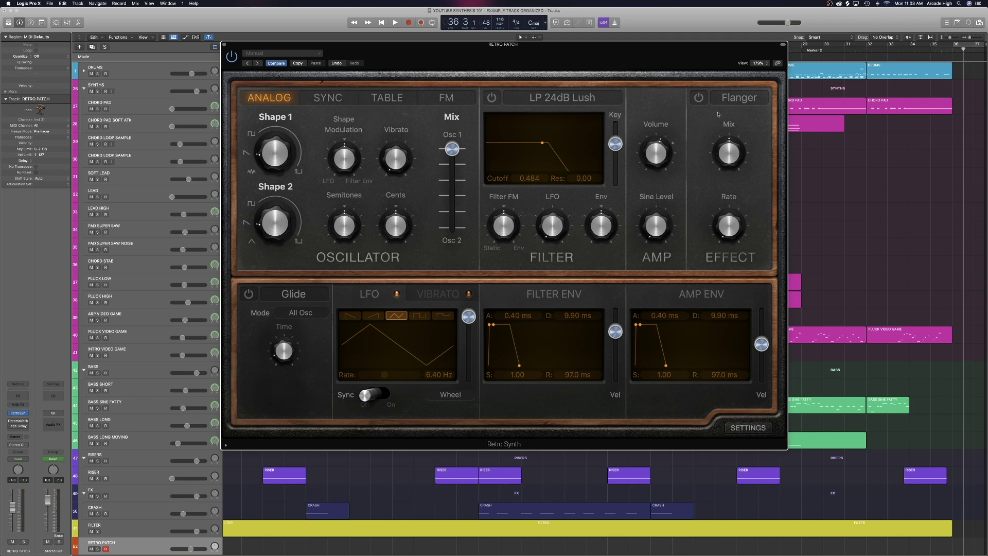
pyautogui.moveTo(300, 142)
pyautogui.moveTo(444, 161); pyautogui.dragTo(449, 194)
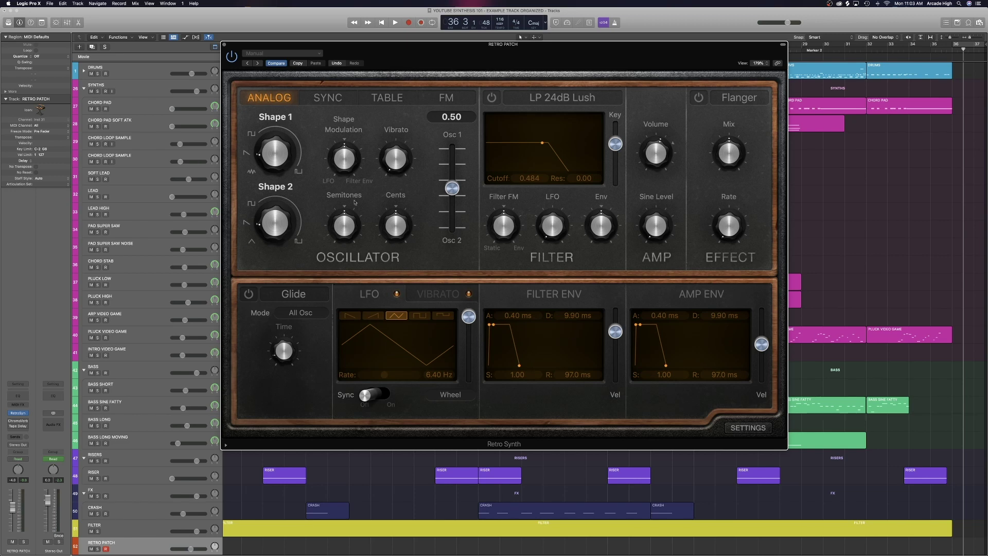
pyautogui.moveTo(263, 217)
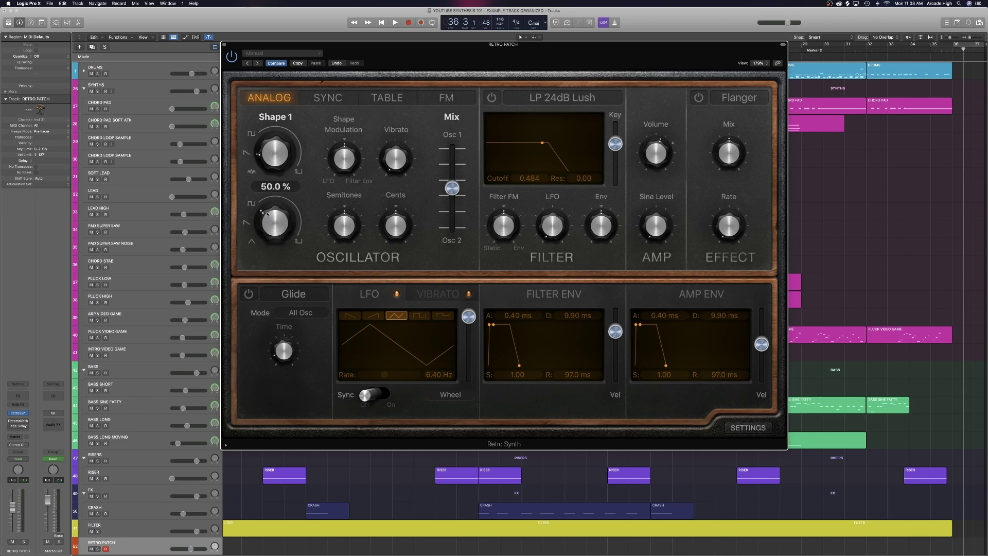
pyautogui.moveTo(397, 229)
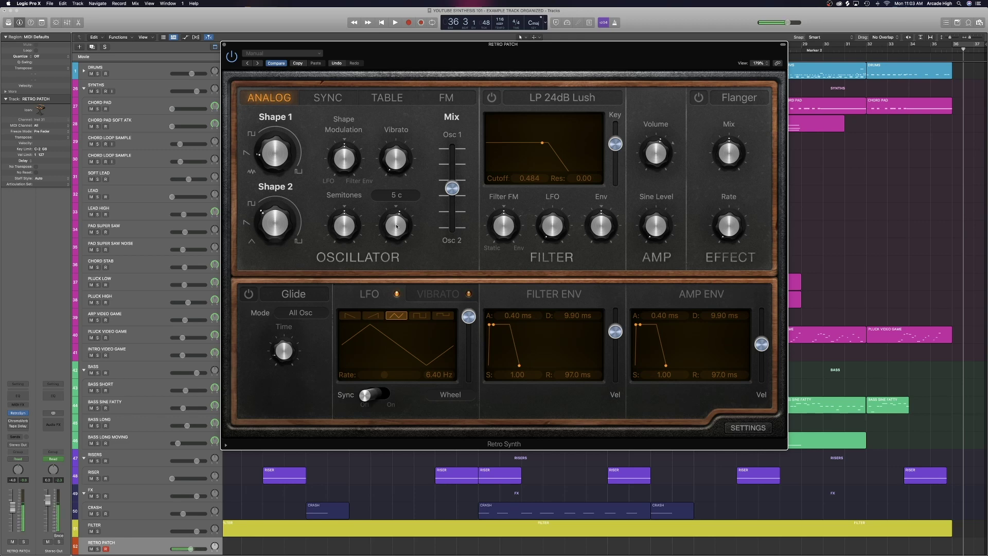
# - Turn on the low-pass filter with cutoff 0.332 and resonance 0.24, and set its envelope to 3000 ms decay, 0.22 sustain and 540 ms release
pyautogui.click(493, 98)
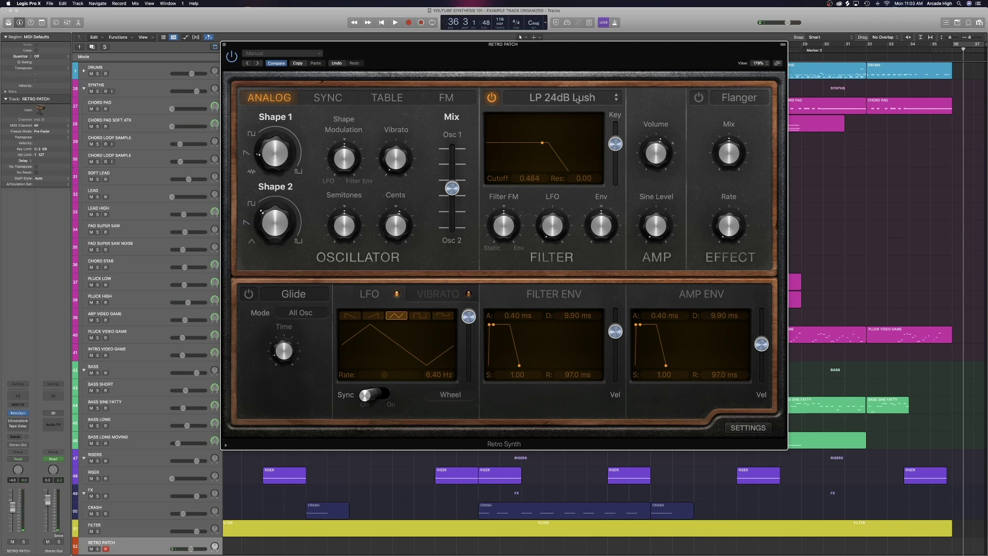
pyautogui.moveTo(543, 143); pyautogui.dragTo(526, 138)
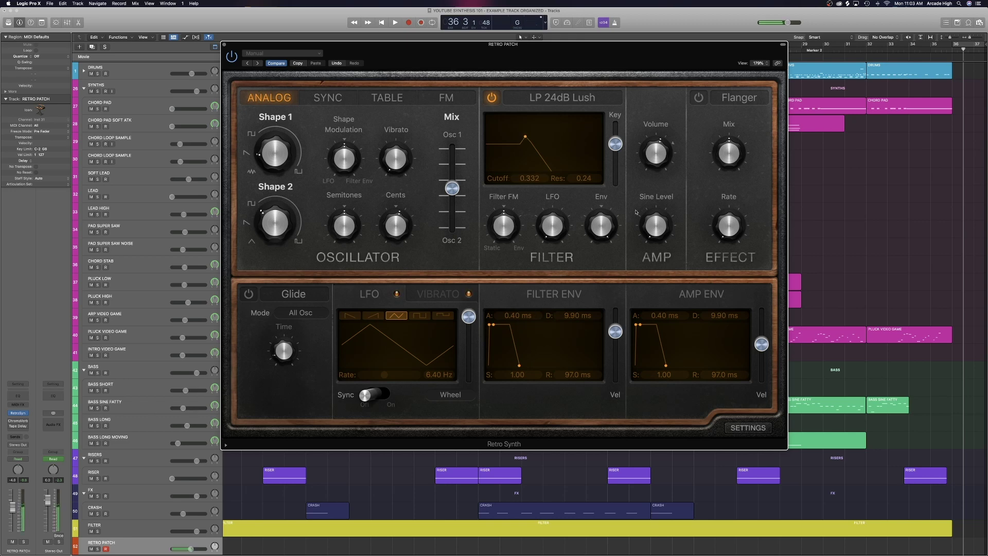
pyautogui.moveTo(493, 325); pyautogui.dragTo(515, 349)
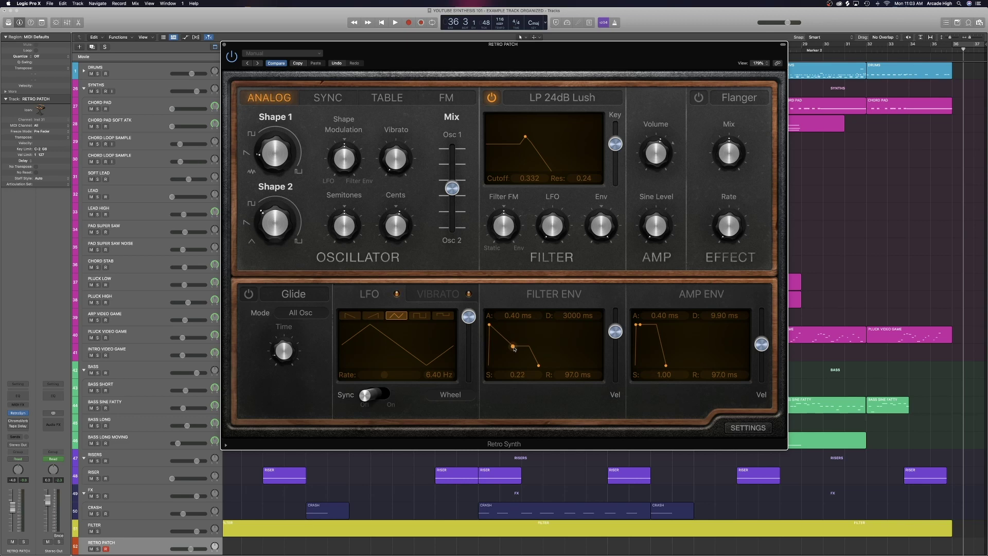
pyautogui.moveTo(514, 349); pyautogui.dragTo(546, 369)
# - Set the amp envelope to 220 ms decay, 0.67 sustain and 740 ms release
pyautogui.moveTo(666, 366); pyautogui.dragTo(672, 367)
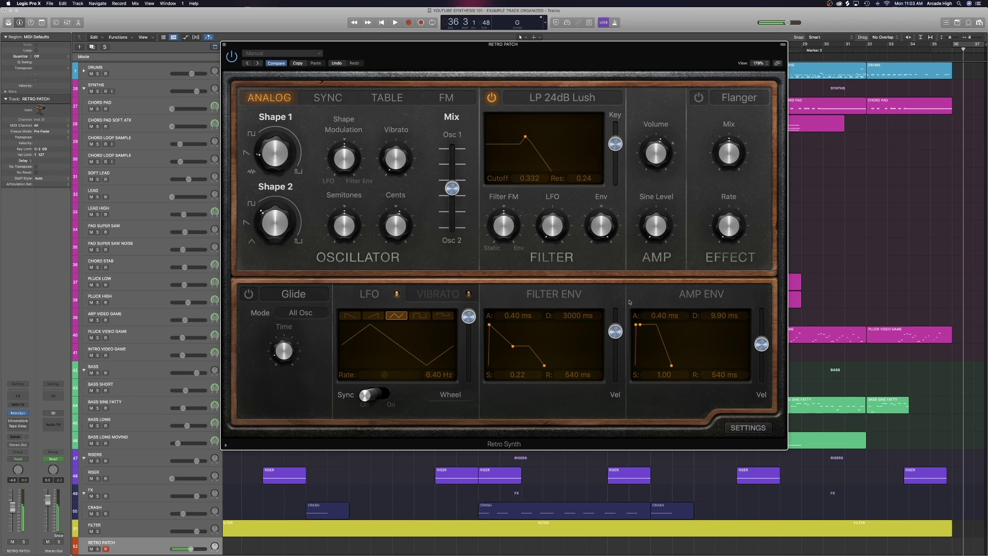
pyautogui.moveTo(640, 324); pyautogui.dragTo(649, 334)
pyautogui.moveTo(678, 364); pyautogui.dragTo(682, 369)
# - Turn on the effect section as Chorus and adjust the amp's sine level
pyautogui.click(699, 98)
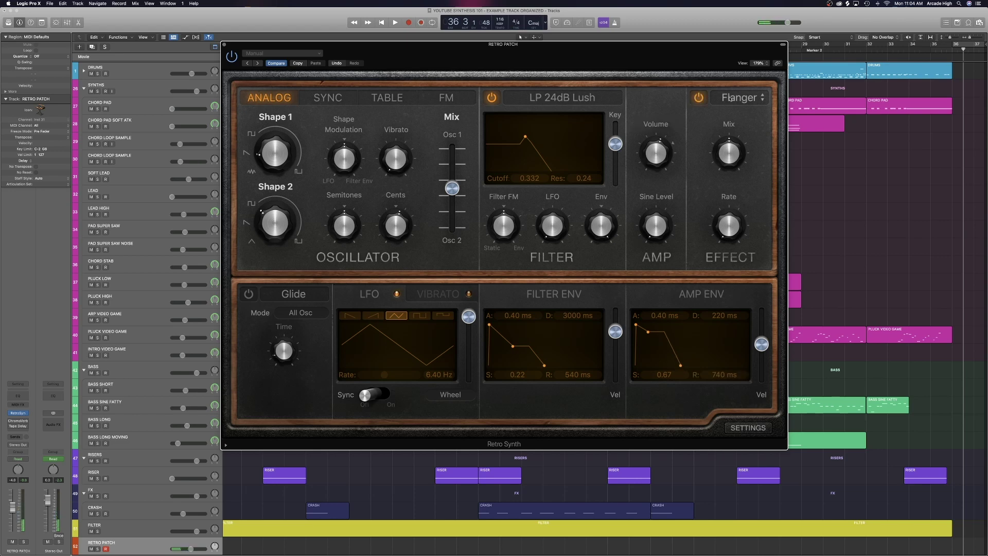
pyautogui.click(726, 95)
pyautogui.click(725, 88)
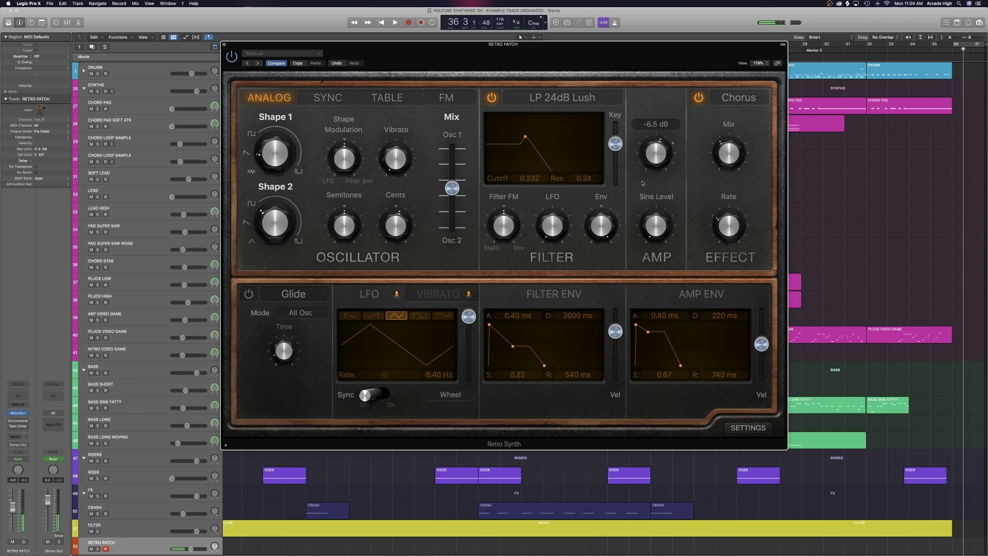
pyautogui.moveTo(650, 218)
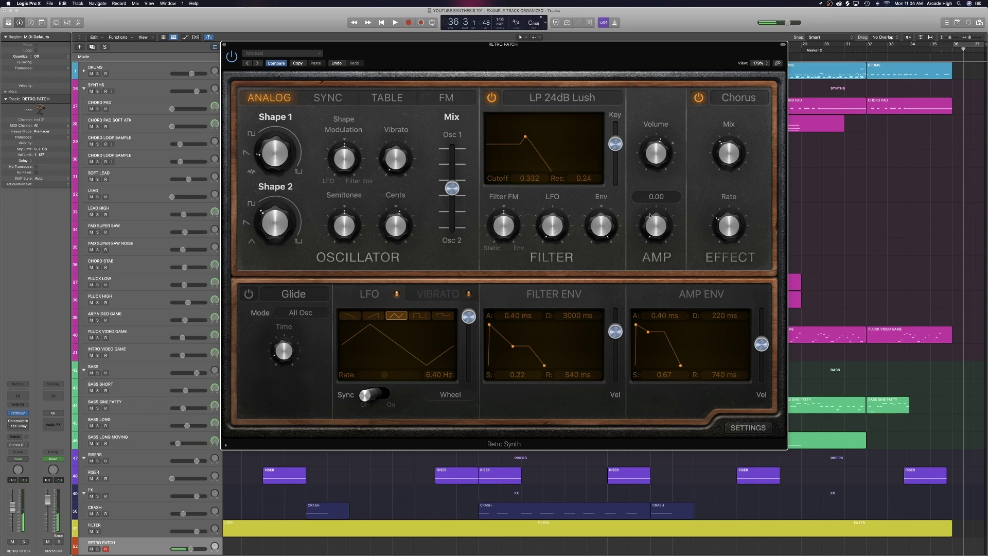
pyautogui.moveTo(660, 220); pyautogui.dragTo(658, 181)
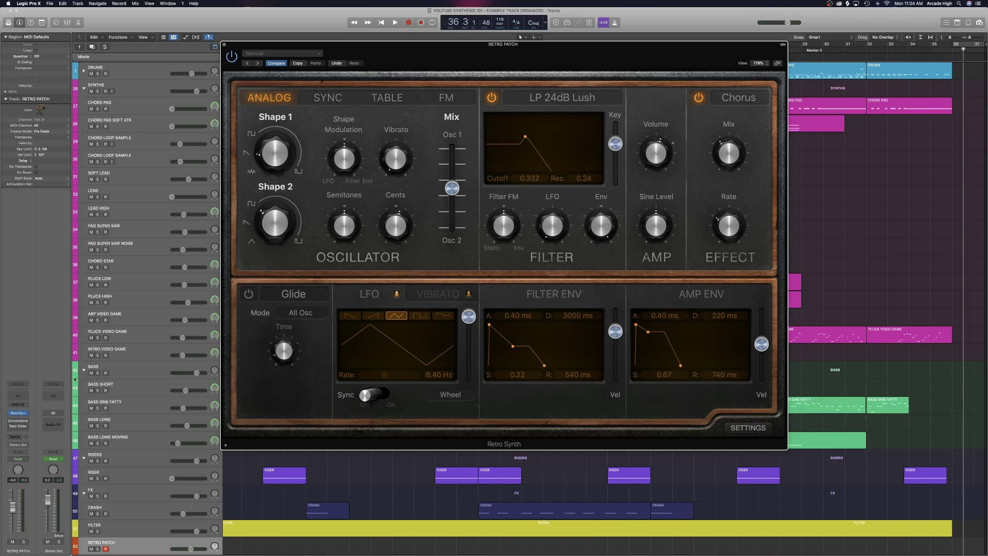
# - Enable ChromaVerb on the RETRO PATCH channel and check its Generic Synth Hall preset among the Synth Reverbs
pyautogui.click(19, 422)
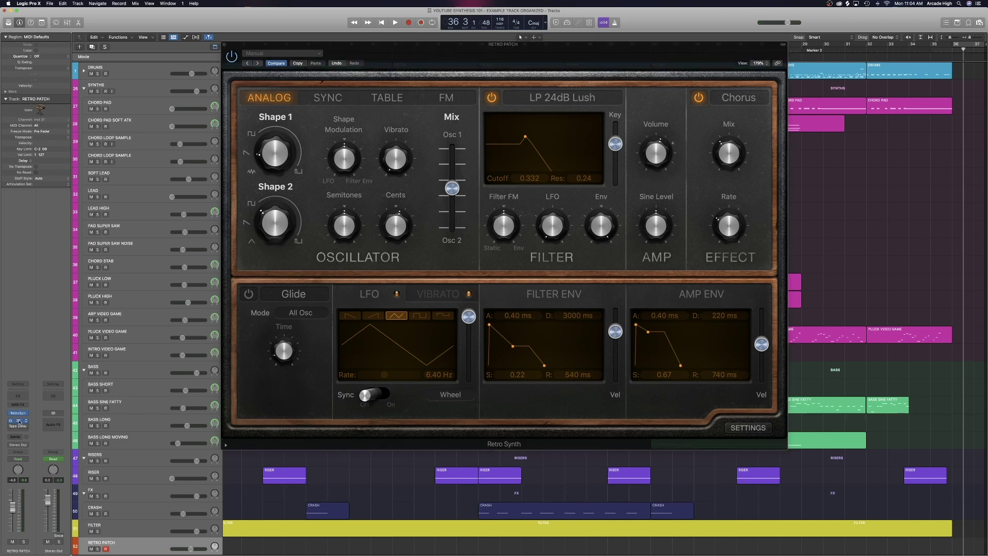
pyautogui.click(19, 422)
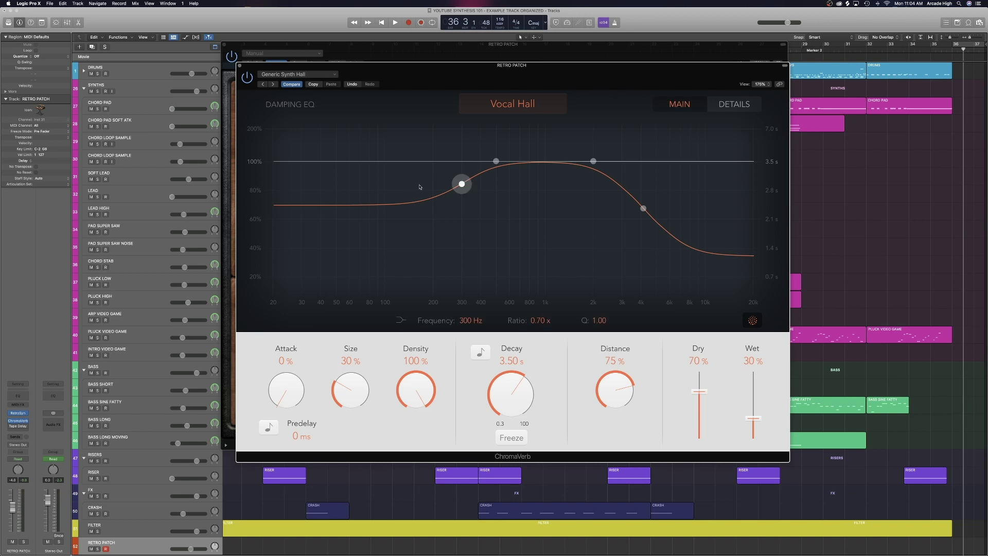
pyautogui.click(282, 76)
pyautogui.moveTo(291, 231)
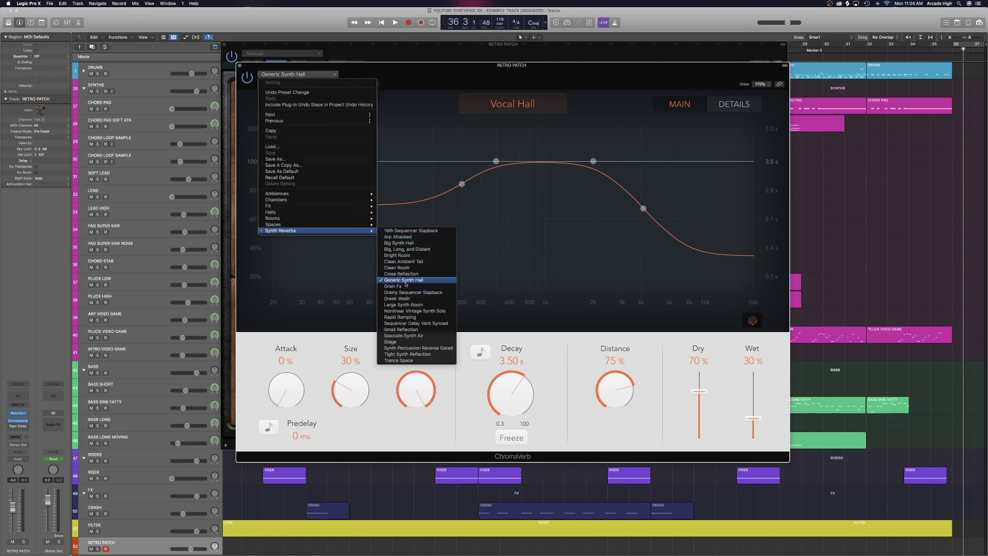
pyautogui.click(393, 77)
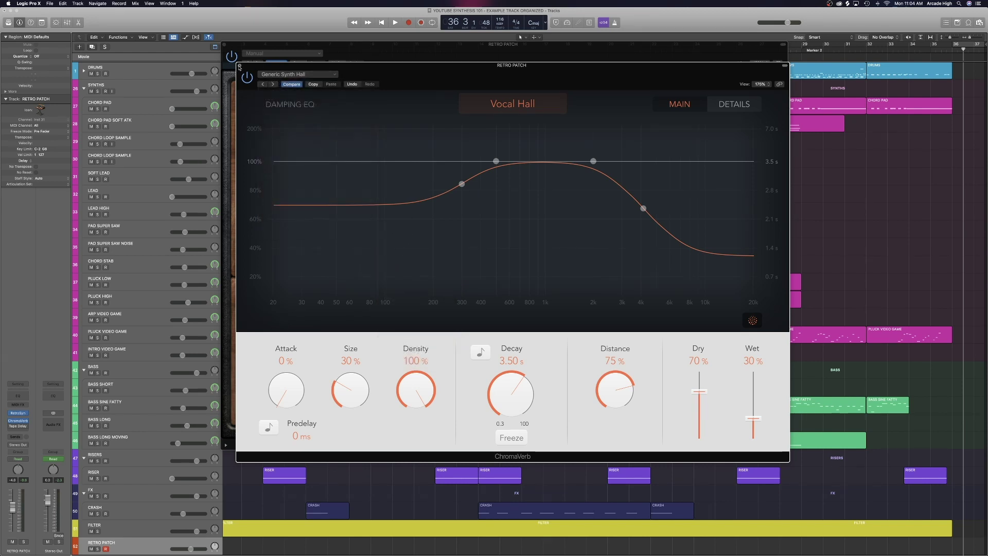
pyautogui.click(240, 66)
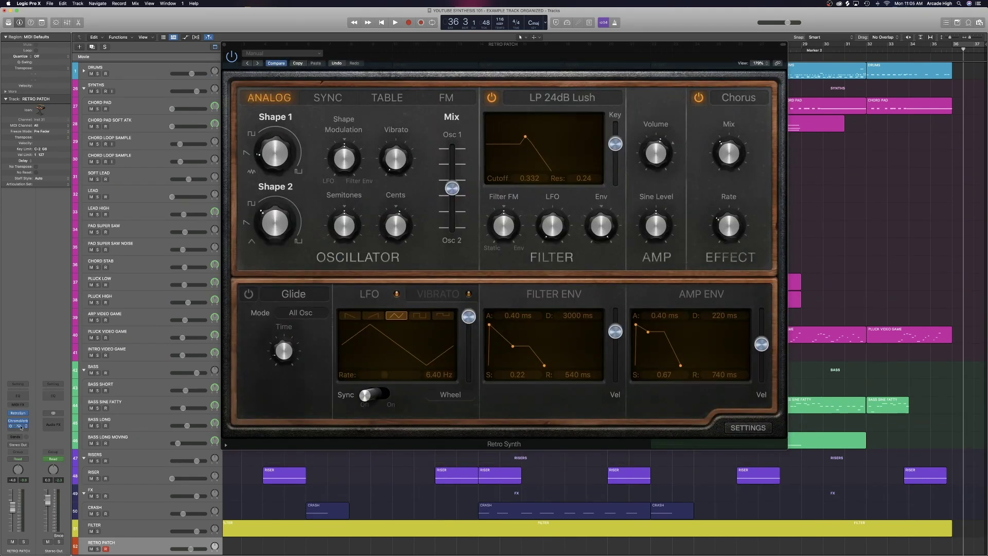
# - Enable Tape Delay on the RETRO PATCH channel, check its Factory Default settings, and return to the synth
pyautogui.click(17, 426)
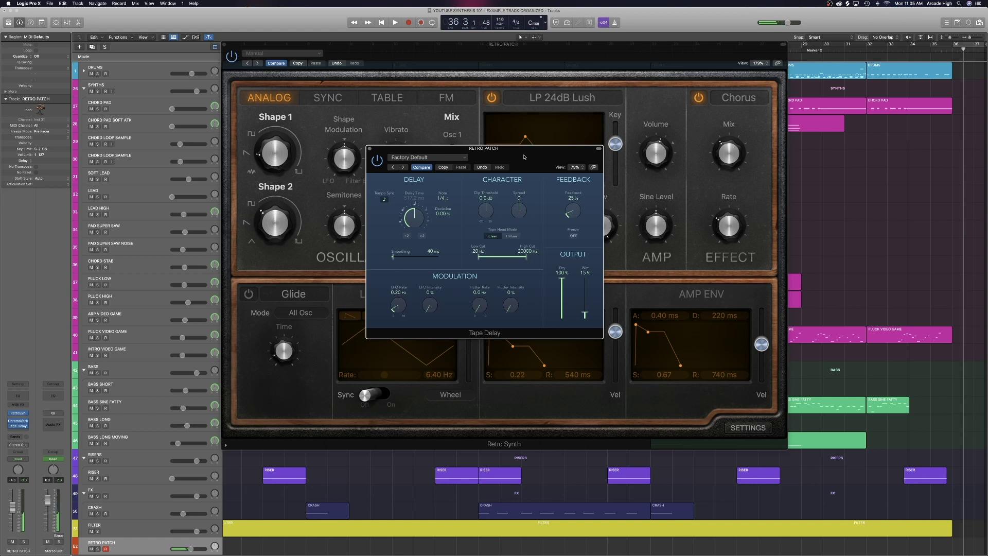
pyautogui.click(370, 149)
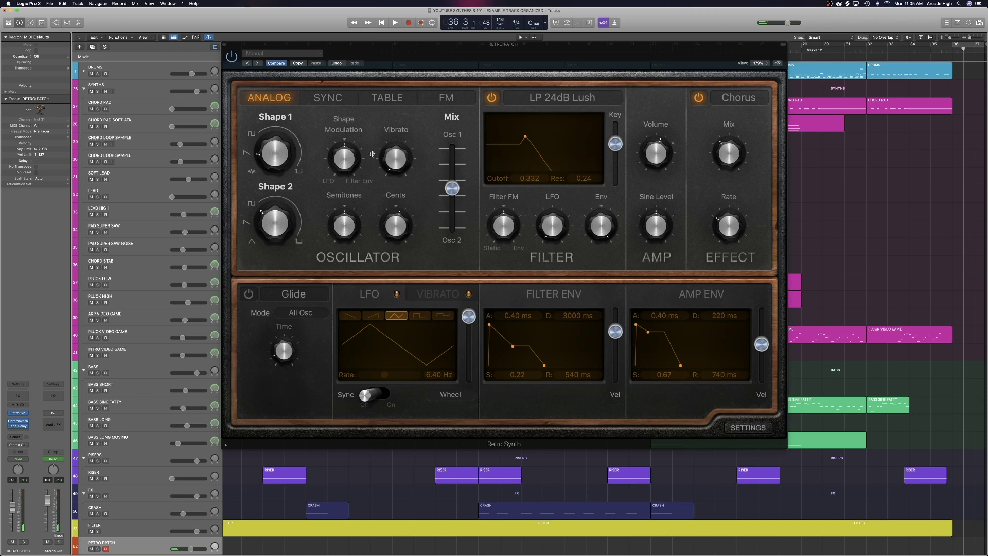
pyautogui.click(413, 61)
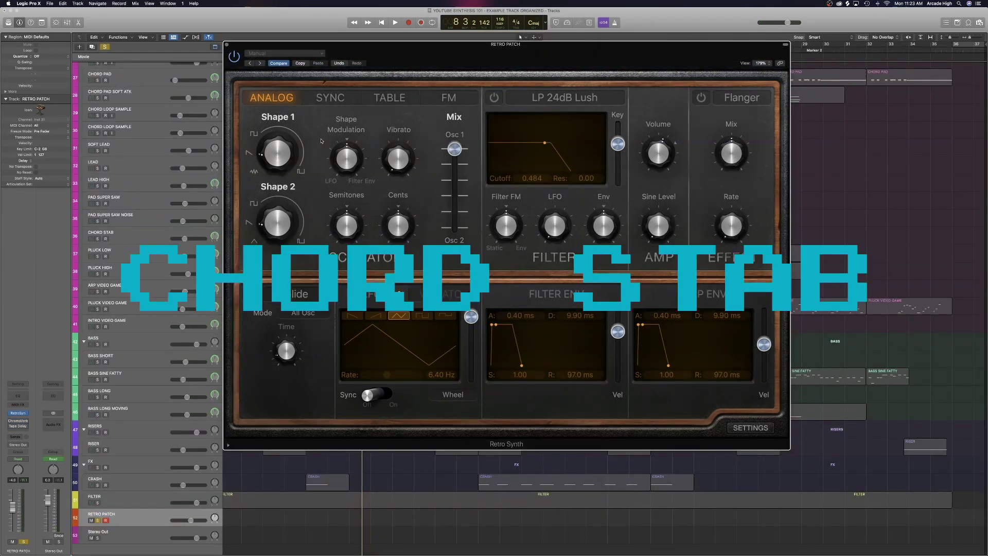
# - For the chord stab patch, set the mix halfway between Osc 1 and Osc 2 and detune the oscillators by 5 cents
pyautogui.click(266, 159)
pyautogui.moveTo(454, 148); pyautogui.dragTo(455, 160)
pyautogui.moveTo(456, 187); pyautogui.dragTo(455, 191)
pyautogui.moveTo(404, 224)
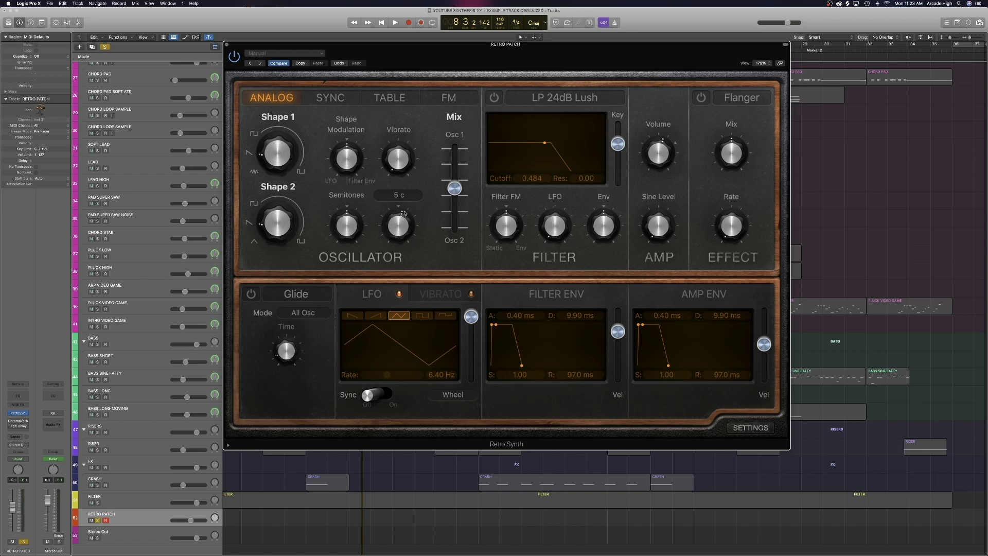
# - Turn on the filter as LP 24dB Edgy with cutoff 0.670 and adjust its envelope amount
pyautogui.click(494, 97)
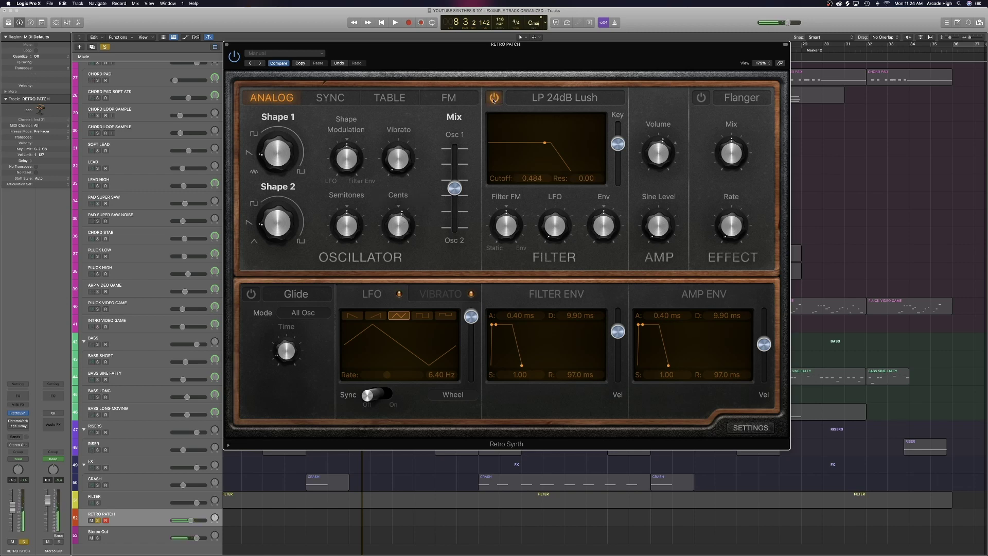
pyautogui.click(554, 98)
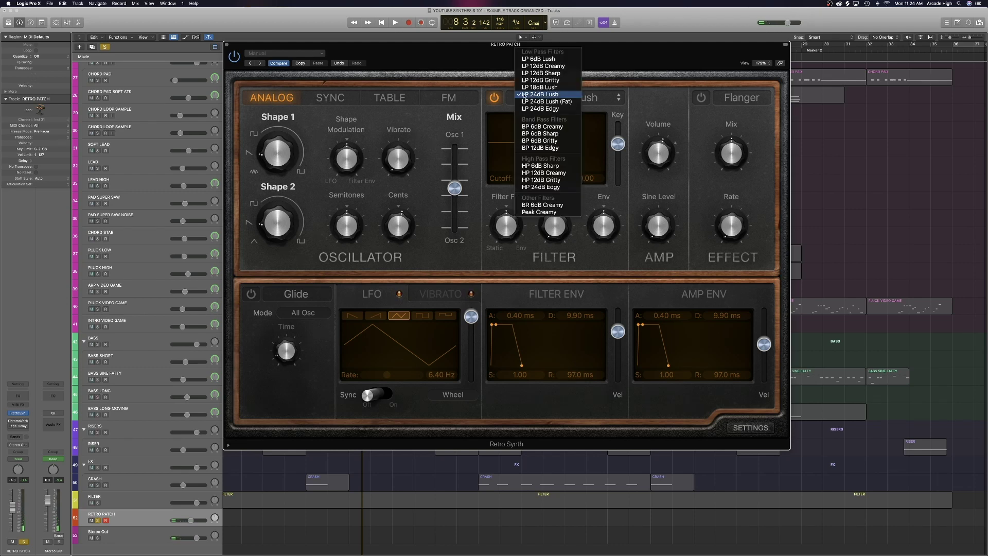
pyautogui.click(552, 109)
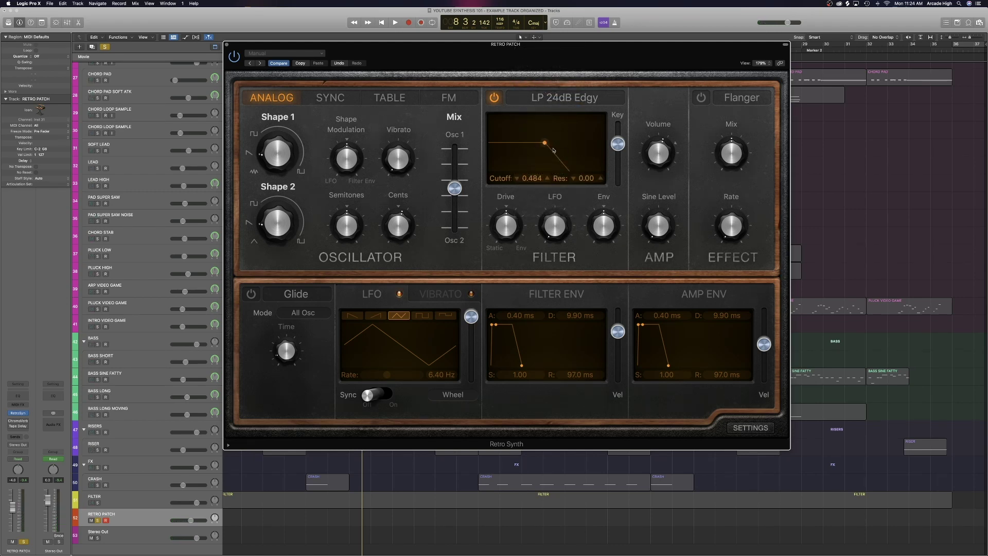
pyautogui.moveTo(544, 143); pyautogui.dragTo(566, 146)
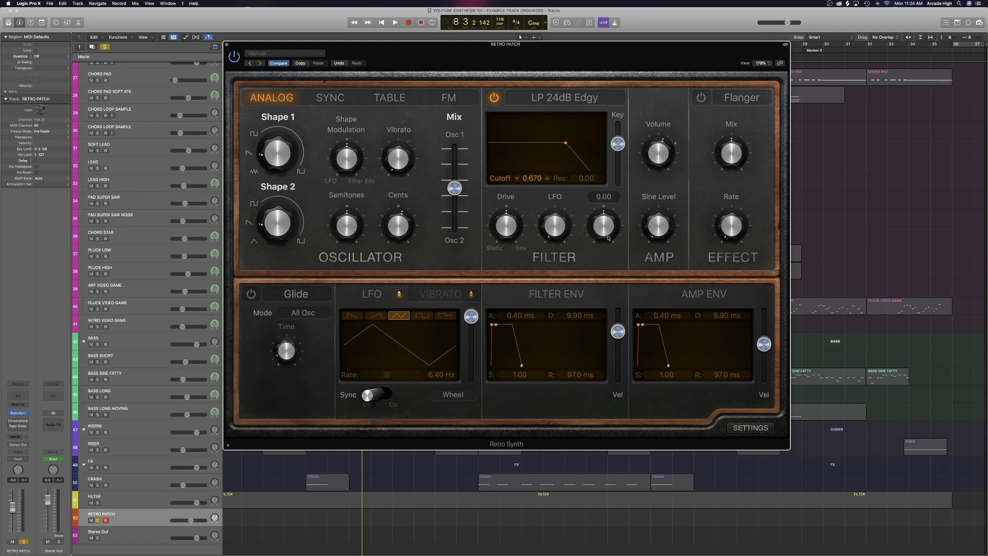
pyautogui.moveTo(606, 230)
pyautogui.mouseDown()
pyautogui.moveTo(598, 131)
pyautogui.moveTo(605, 243)
pyautogui.mouseUp()
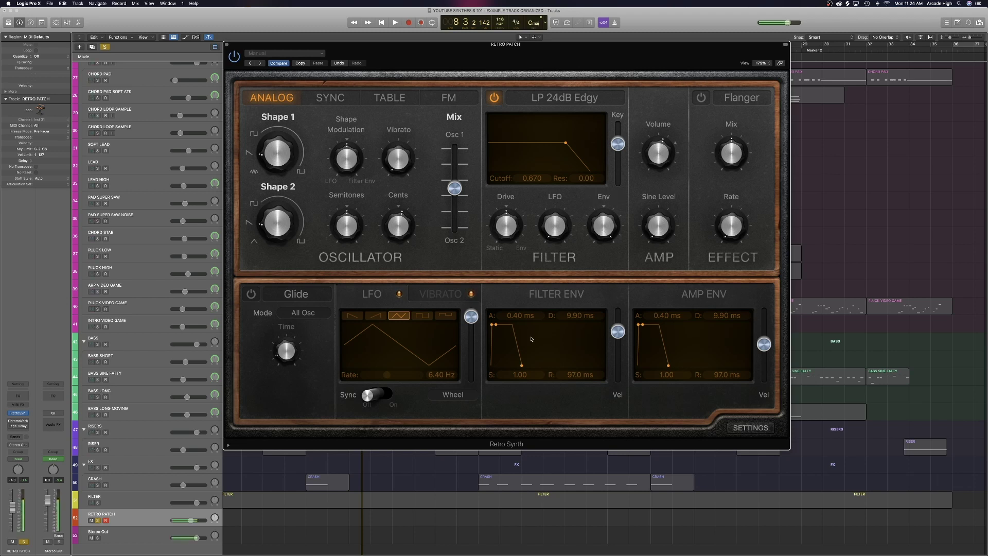
# - Set the filter envelope to 190 ms decay, 0.48 sustain and 700 ms release, and the amp envelope to 220 ms decay and 0.66 sustain
pyautogui.moveTo(494, 325); pyautogui.dragTo(504, 339)
pyautogui.moveTo(643, 324); pyautogui.dragTo(651, 333)
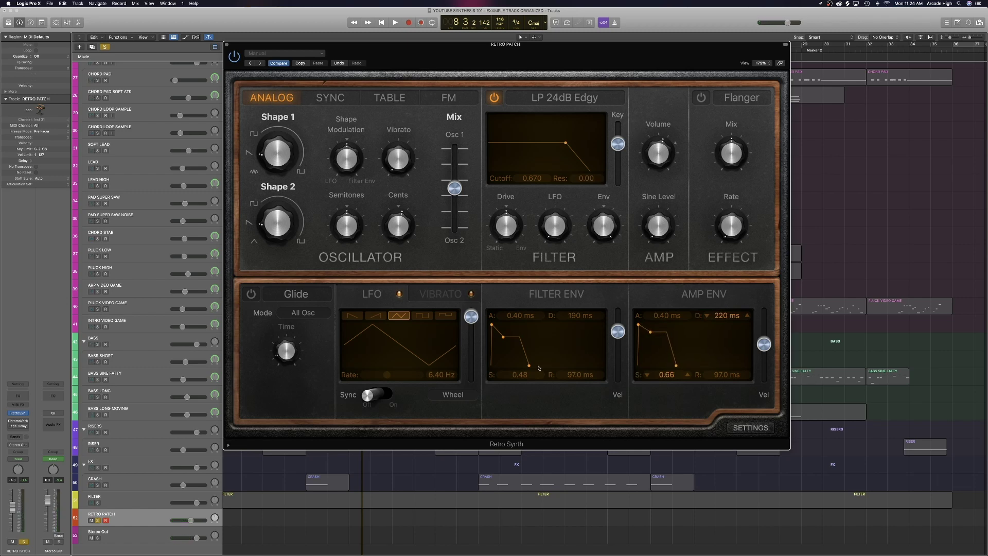
pyautogui.moveTo(529, 365); pyautogui.dragTo(537, 366)
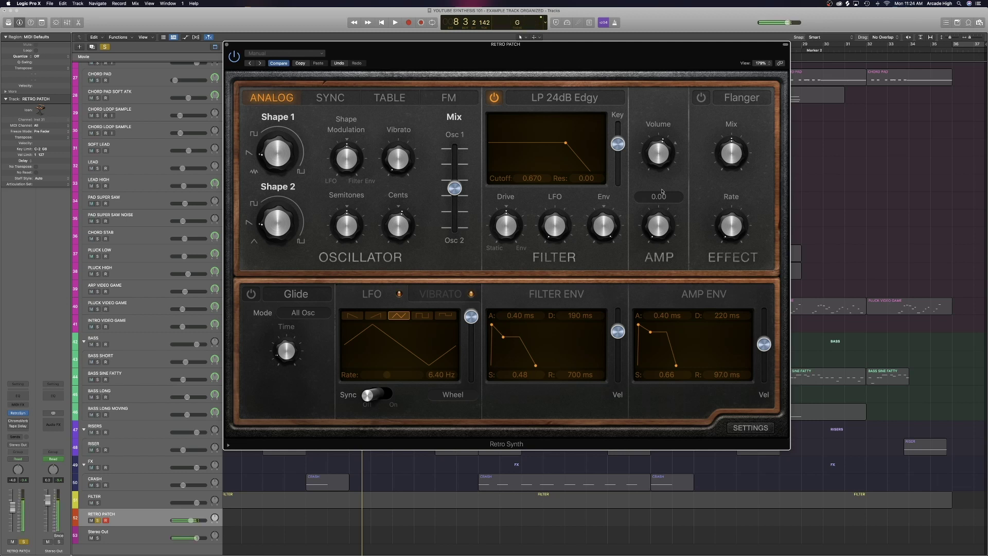
# - Turn on the effect section as Chorus with a mix of 0.32
pyautogui.click(702, 97)
pyautogui.click(729, 97)
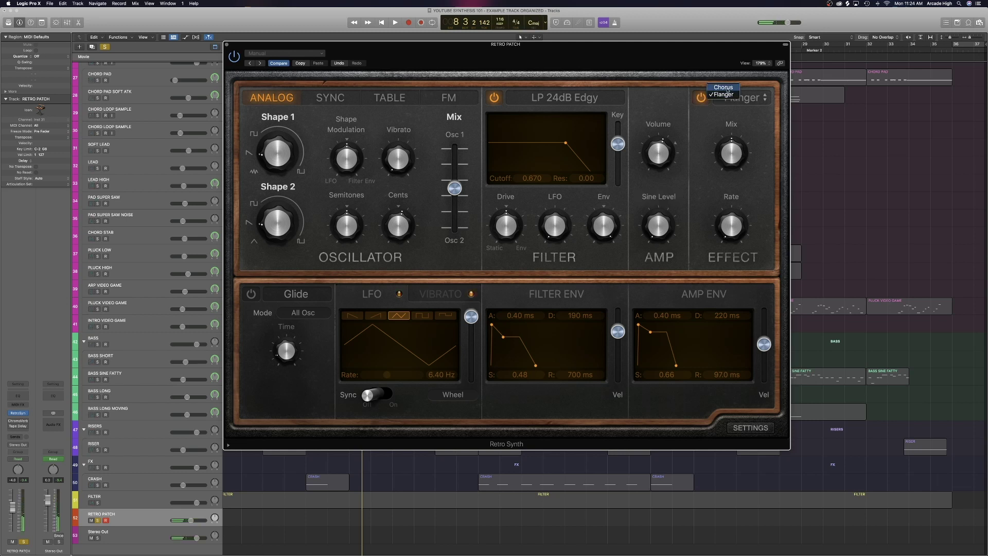
pyautogui.click(724, 87)
pyautogui.moveTo(734, 158)
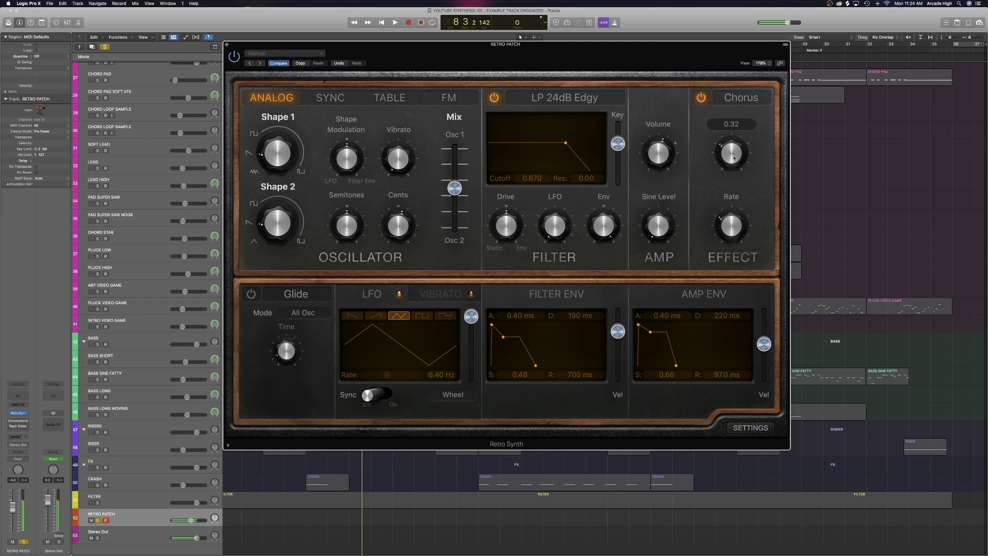
# - Enable ChromaVerb and Tape Delay on the chord stab channel, checking the settings of each plug-in
pyautogui.click(18, 421)
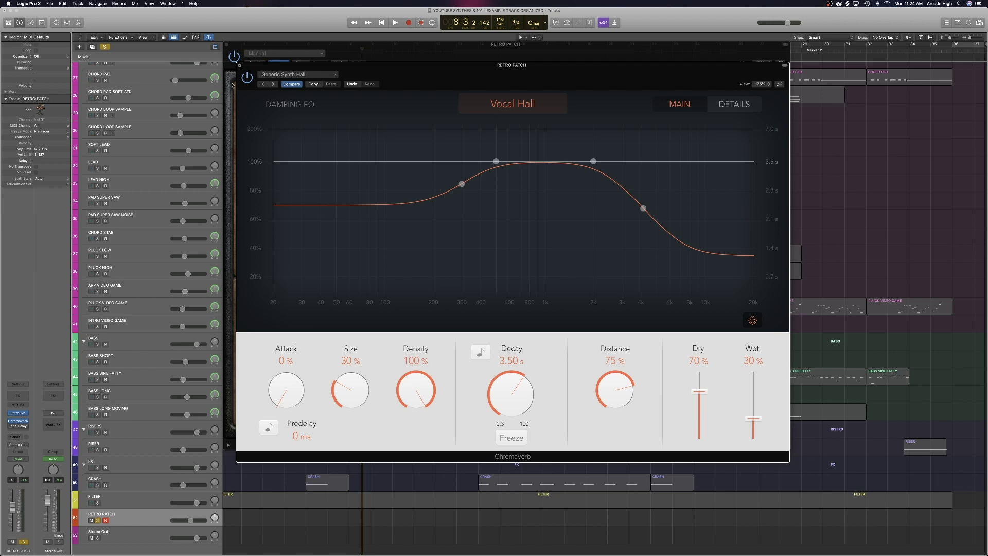
pyautogui.click(240, 65)
pyautogui.click(18, 427)
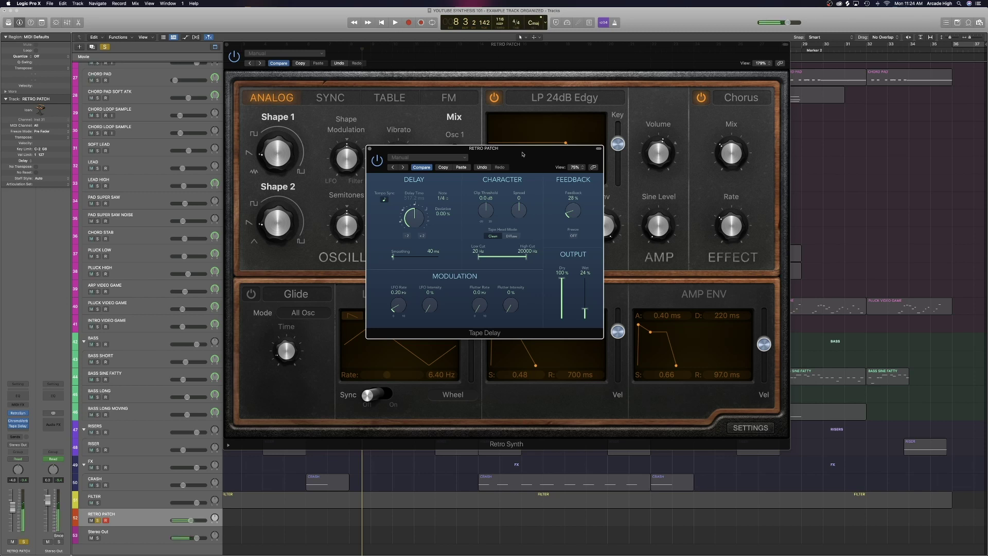
pyautogui.moveTo(522, 154); pyautogui.dragTo(543, 216)
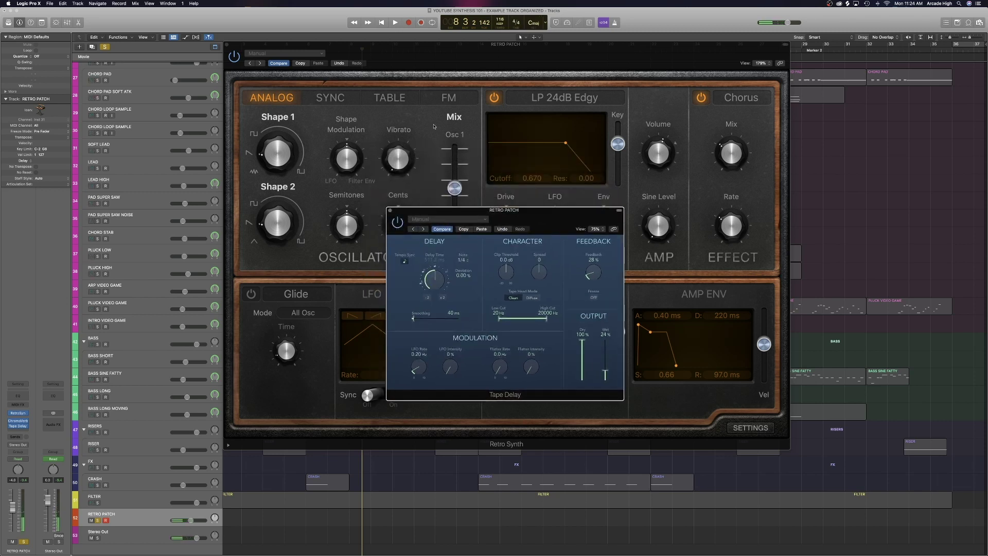
pyautogui.click(390, 210)
pyautogui.moveTo(396, 142)
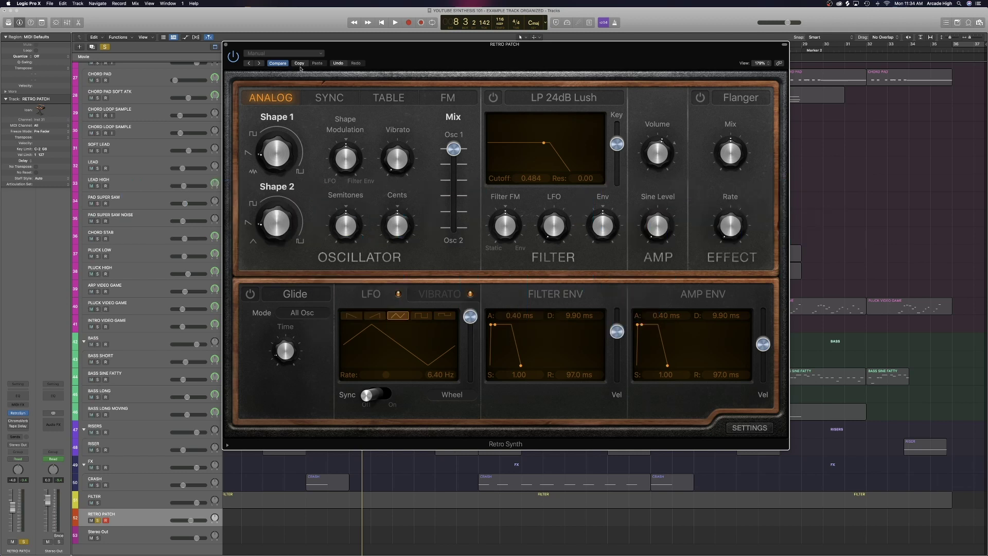
# - Adjust the Shape 1 waveform of the initialized patch toward the square wave and turn on the LP 24dB Lush filter
pyautogui.click(284, 53)
pyautogui.click(432, 60)
pyautogui.moveTo(456, 146)
pyautogui.moveTo(276, 157); pyautogui.dragTo(276, 155)
pyautogui.click(498, 100)
pyautogui.moveTo(607, 224)
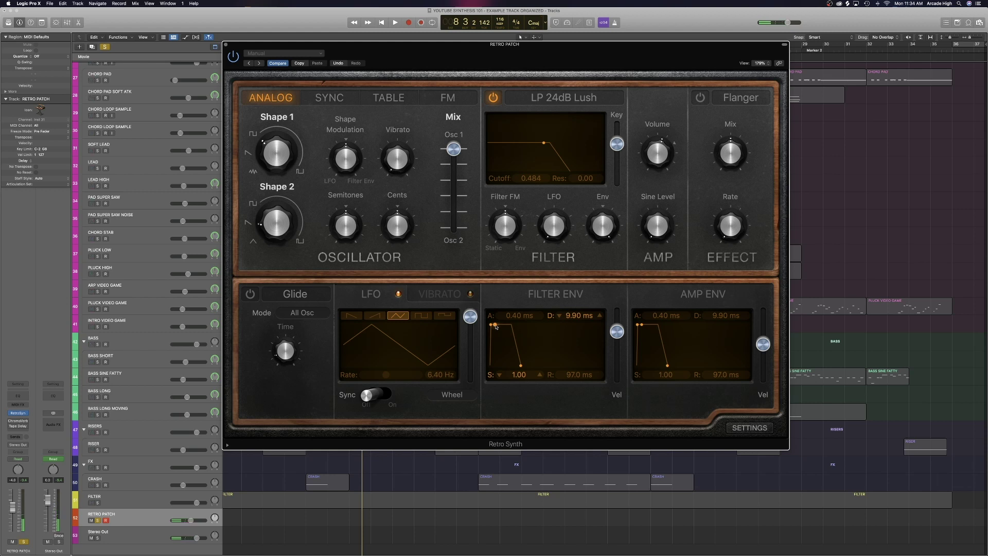
# - Set the filter envelope to 160 ms decay and 0.37 sustain, and the amp envelope to 110 ms decay and 0.17 sustain
pyautogui.moveTo(496, 326); pyautogui.dragTo(501, 341)
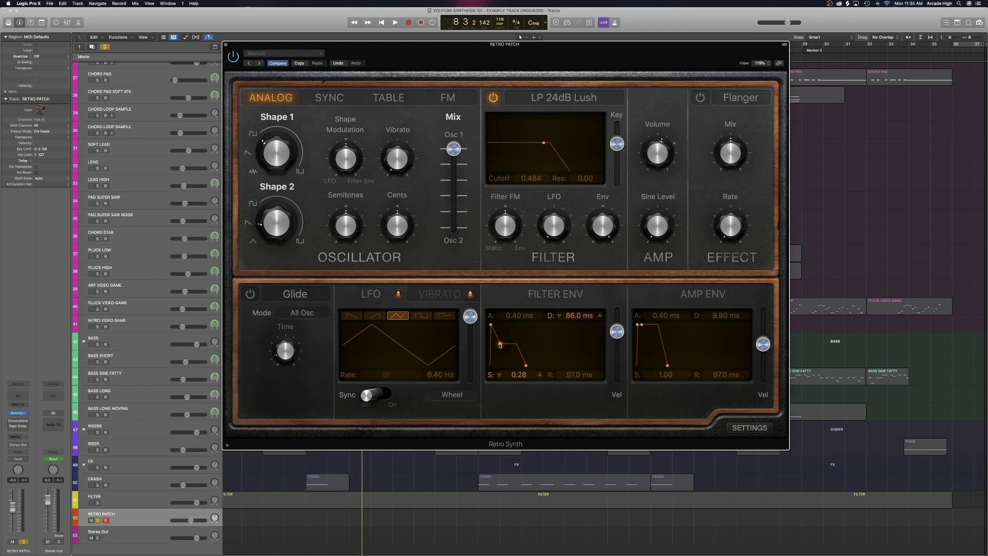
pyautogui.moveTo(501, 344); pyautogui.dragTo(502, 343)
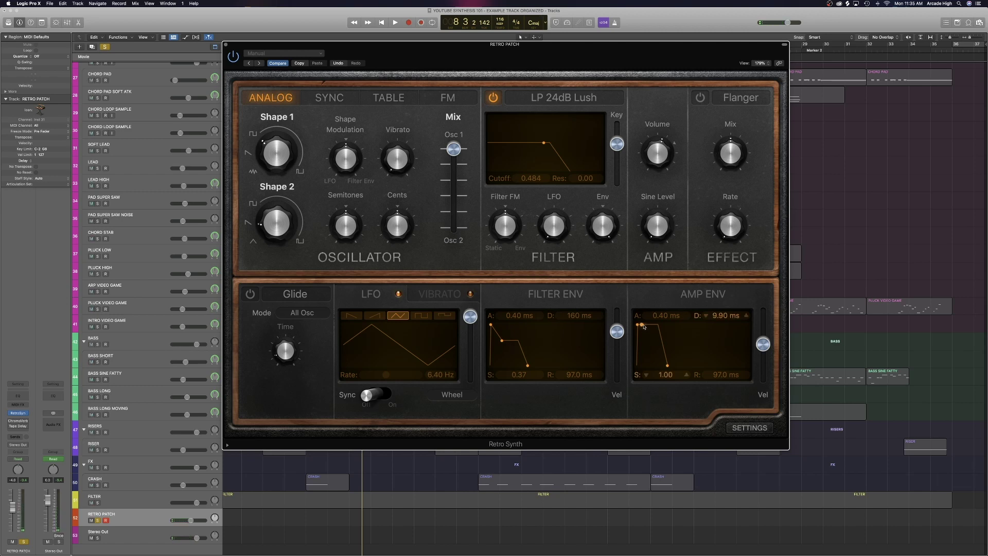
pyautogui.moveTo(644, 327); pyautogui.dragTo(649, 352)
# - Enable ChromaVerb and Tape Delay on the RETRO PATCH channel and look through the available MIDI effects
pyautogui.click(11, 426)
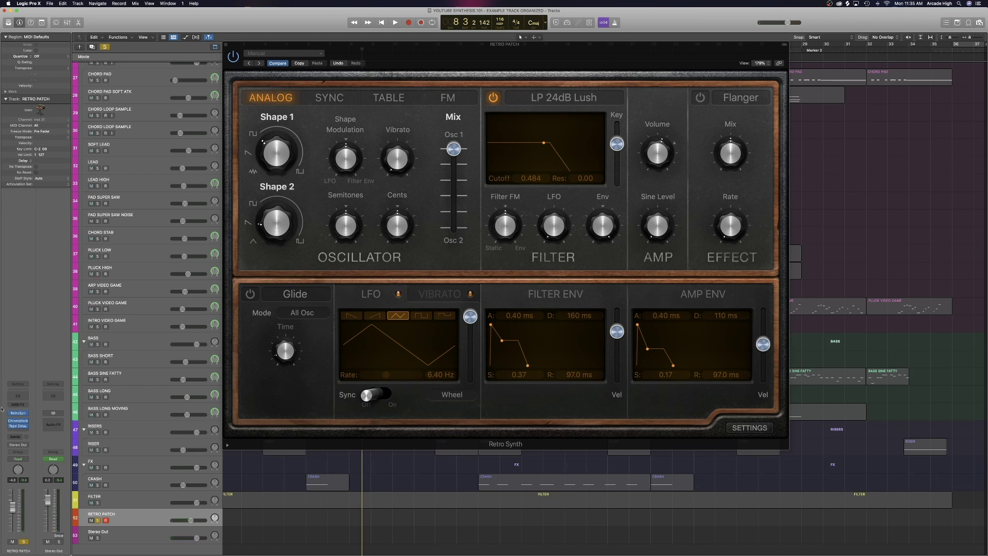
pyautogui.click(27, 407)
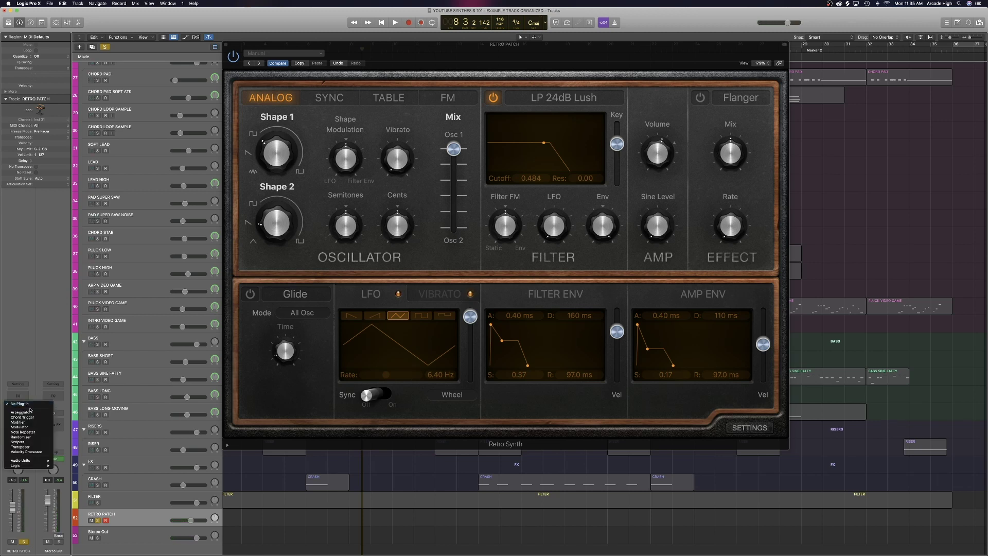
pyautogui.press('Escape')
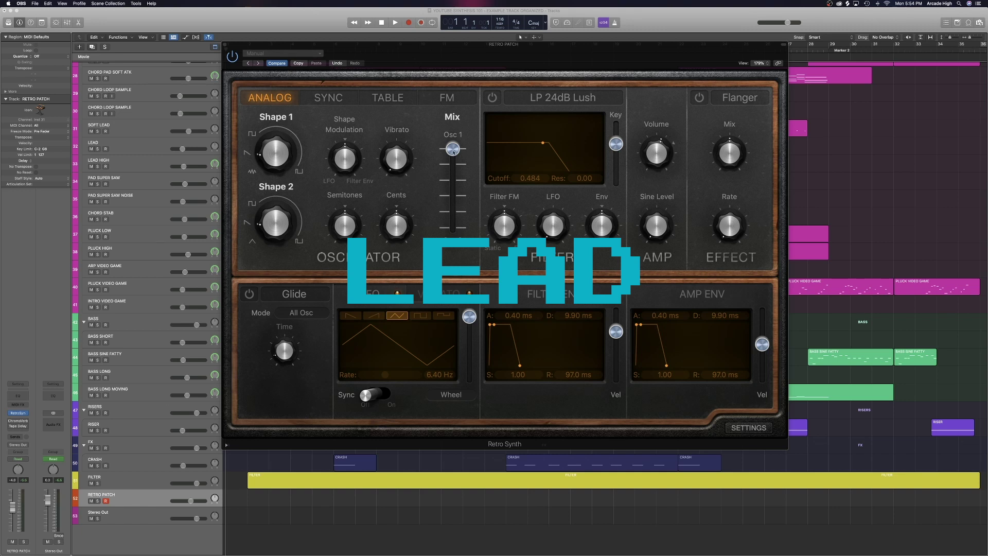
# - For the lead patch, balance the mix midway between both oscillators, set Shape 2 to 23.3 %, and add a little vibrato
pyautogui.moveTo(453, 149); pyautogui.dragTo(454, 188)
pyautogui.click(267, 158)
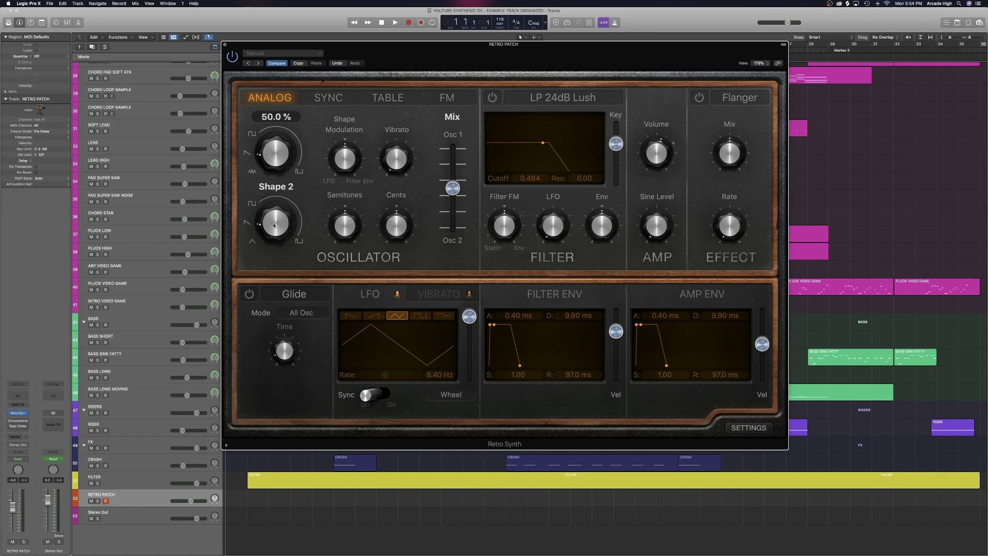
pyautogui.moveTo(274, 225); pyautogui.dragTo(272, 199)
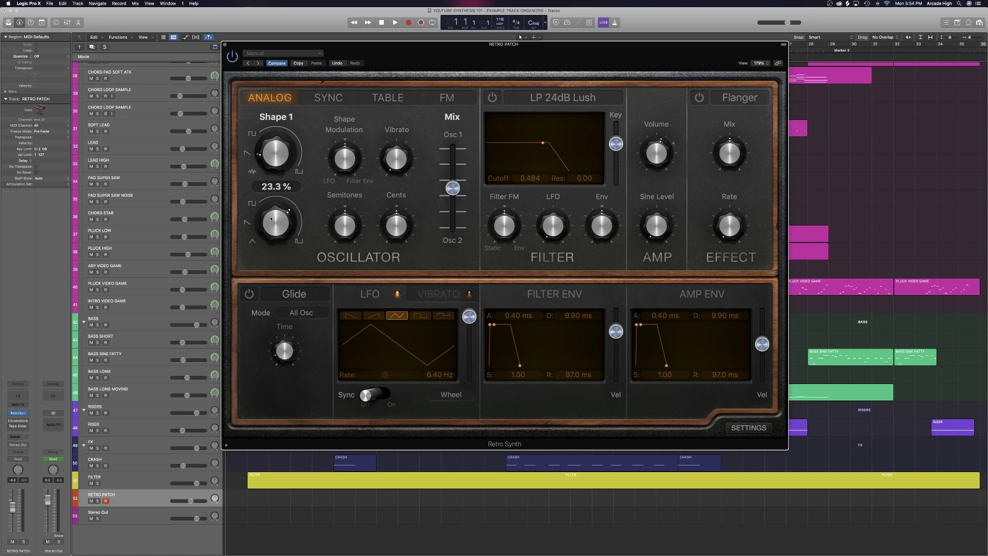
pyautogui.moveTo(401, 233)
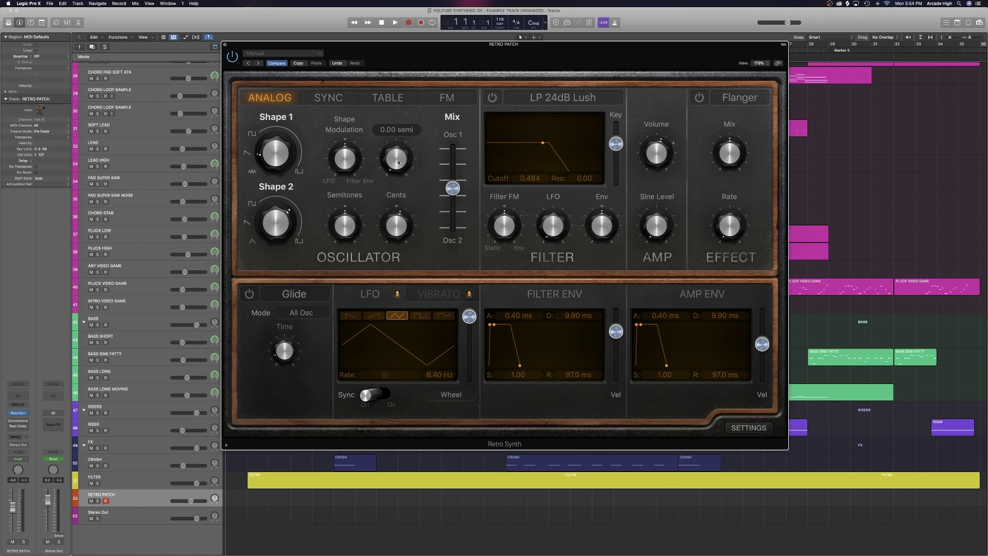
pyautogui.moveTo(395, 153); pyautogui.dragTo(394, 139)
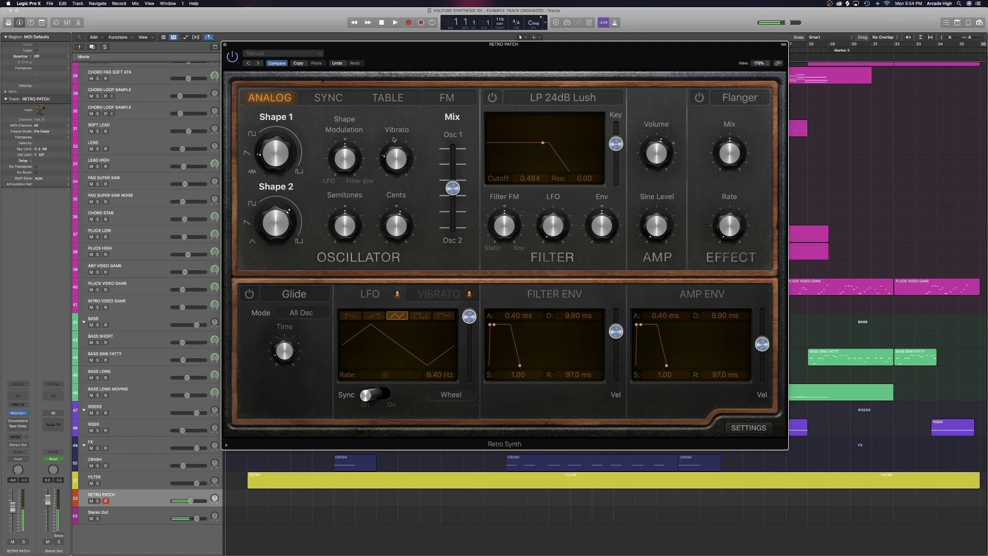
# - Turn on the filter as LP 24dB Edgy with cutoff 0.748 and resonance 0.39, and set the filter envelope to 2500 ms decay and 0.13 sustain
pyautogui.click(565, 99)
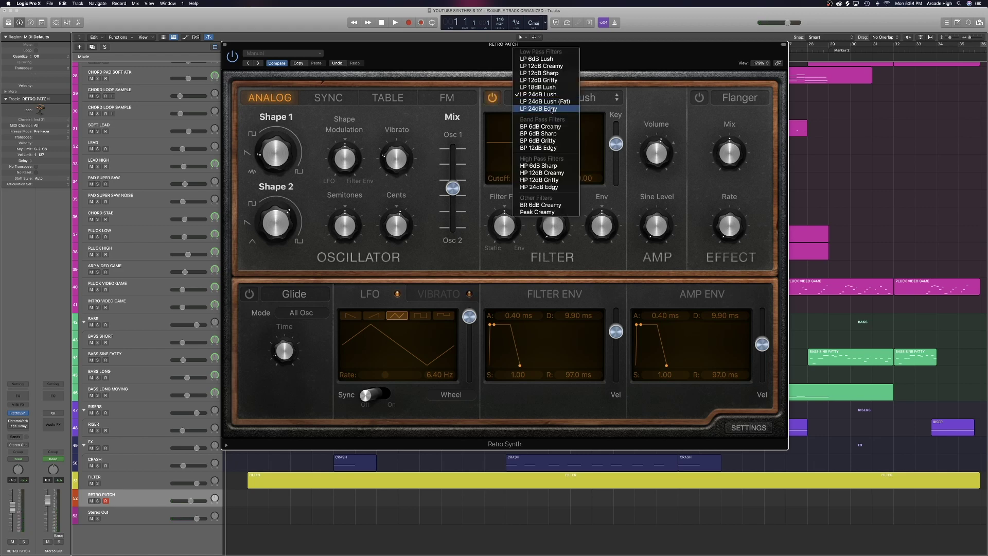
pyautogui.click(551, 110)
pyautogui.moveTo(543, 143); pyautogui.dragTo(573, 135)
pyautogui.moveTo(600, 196)
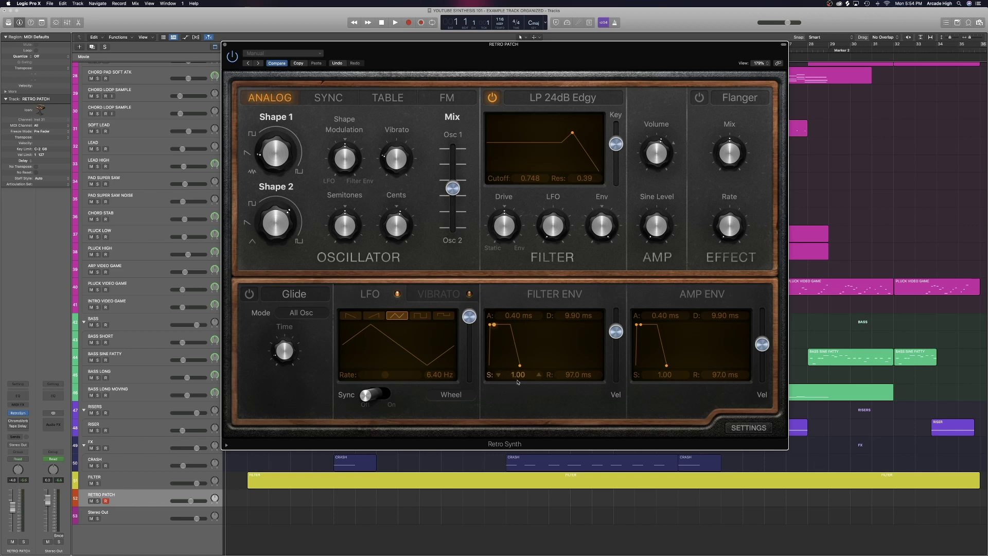
pyautogui.moveTo(496, 327); pyautogui.dragTo(513, 355)
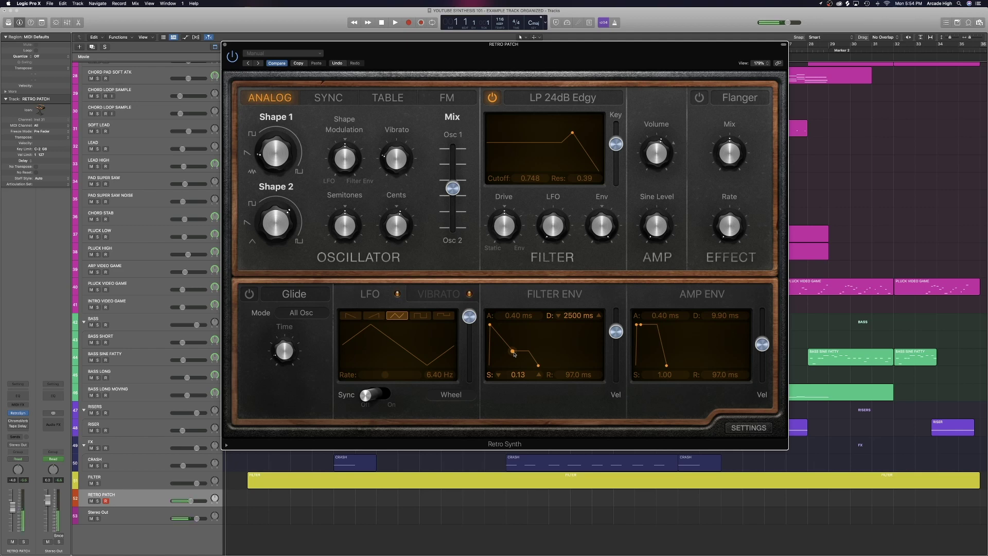
# - Set the amp's sine level to 0.60 and turn on the effect section as Chorus
pyautogui.moveTo(657, 227); pyautogui.dragTo(662, 170)
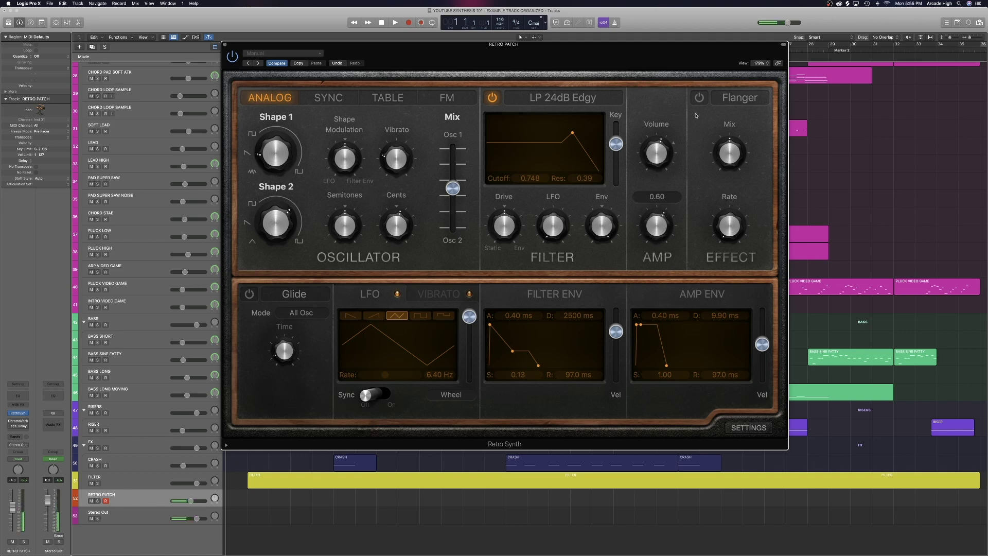
pyautogui.click(699, 97)
pyautogui.click(731, 97)
pyautogui.click(721, 88)
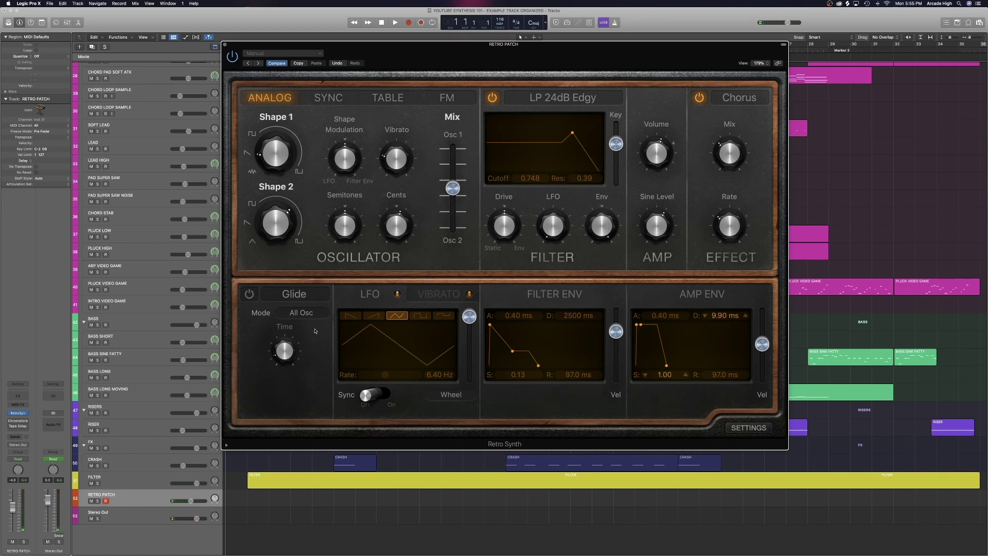
# - Turn on Glide, keep its mode at All Osc, and adjust the glide time
pyautogui.click(249, 294)
pyautogui.click(298, 313)
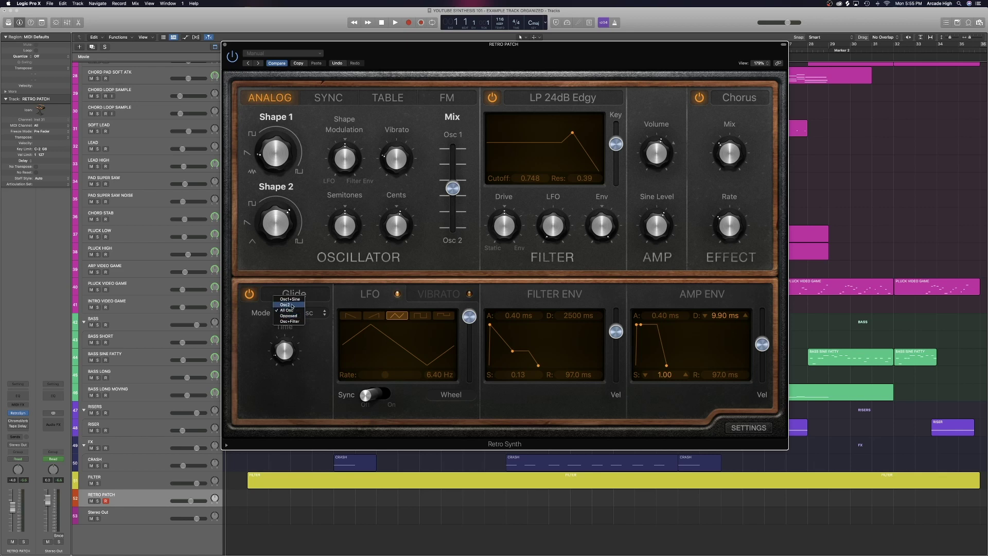
pyautogui.click(324, 314)
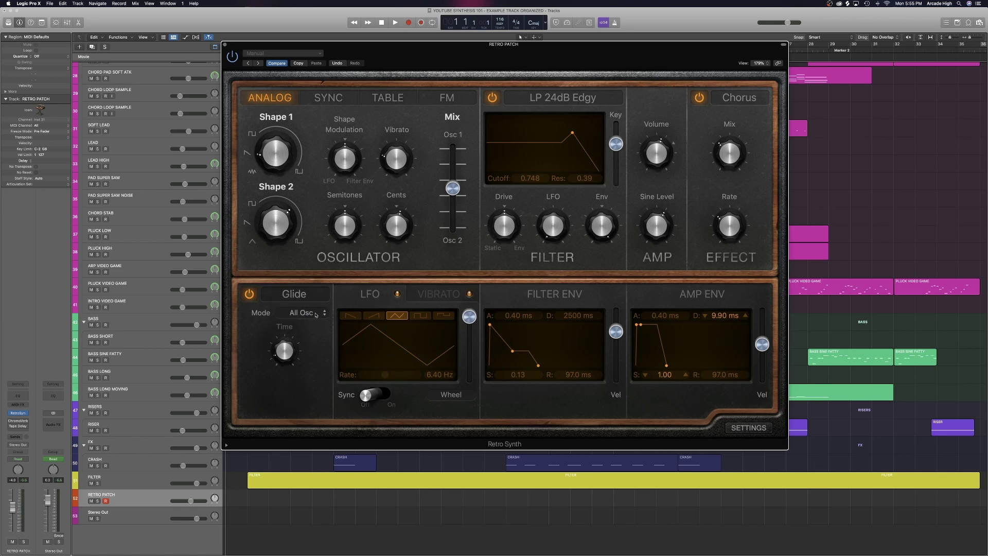
pyautogui.moveTo(285, 355); pyautogui.dragTo(285, 353)
# - Set the polyphony to mono in the synth's global settings
pyautogui.click(750, 428)
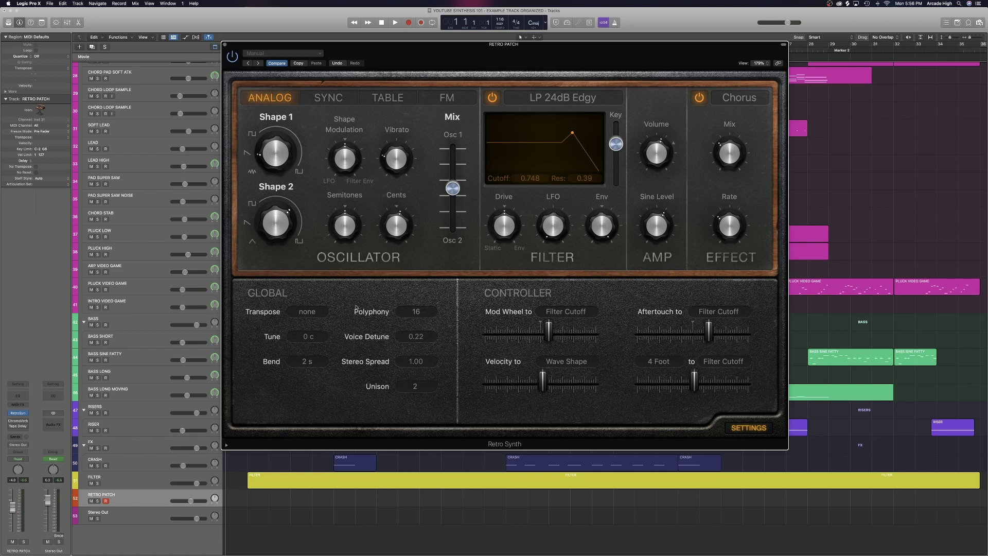
pyautogui.click(407, 312)
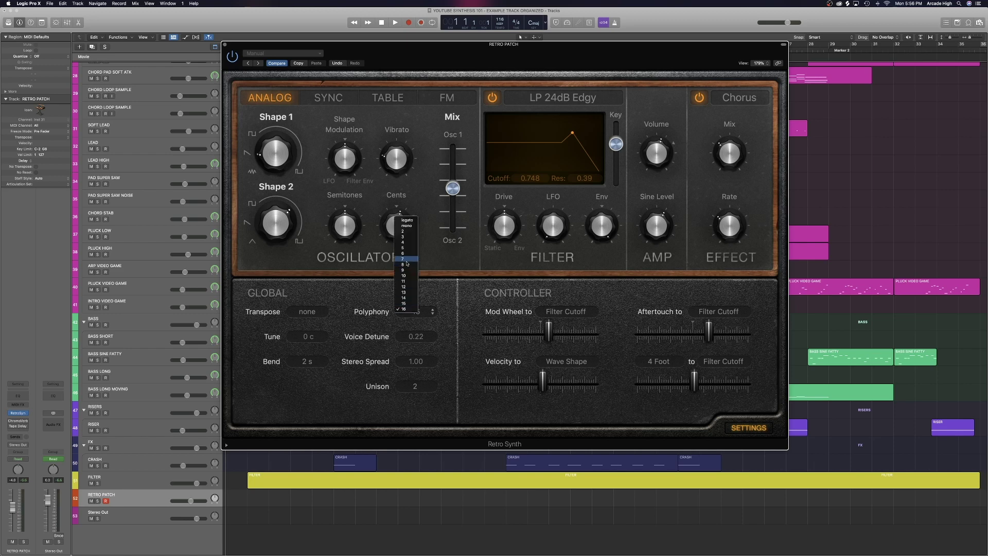
pyautogui.click(408, 226)
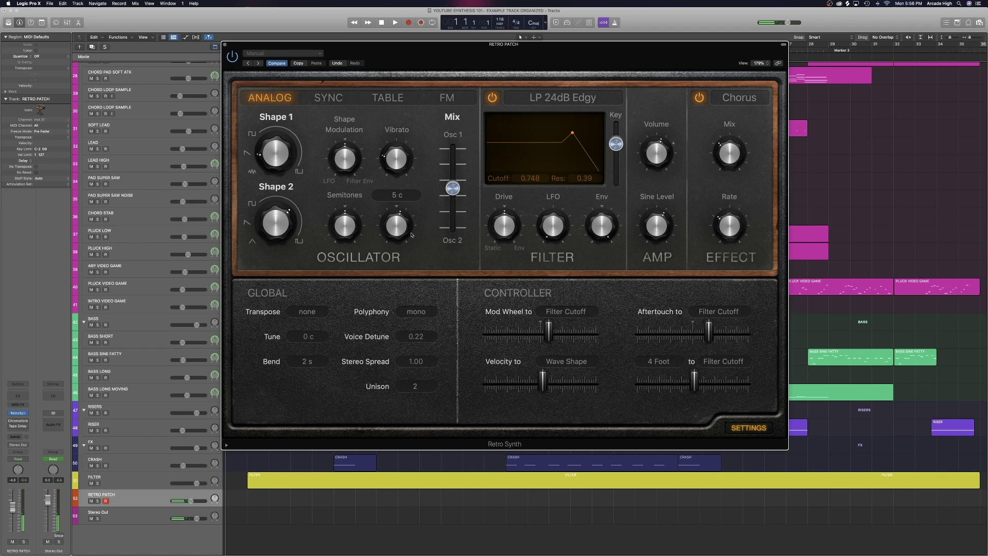
# - Try a polyphony of 2 and of 16 voices for comparison, and return it to mono
pyautogui.click(416, 312)
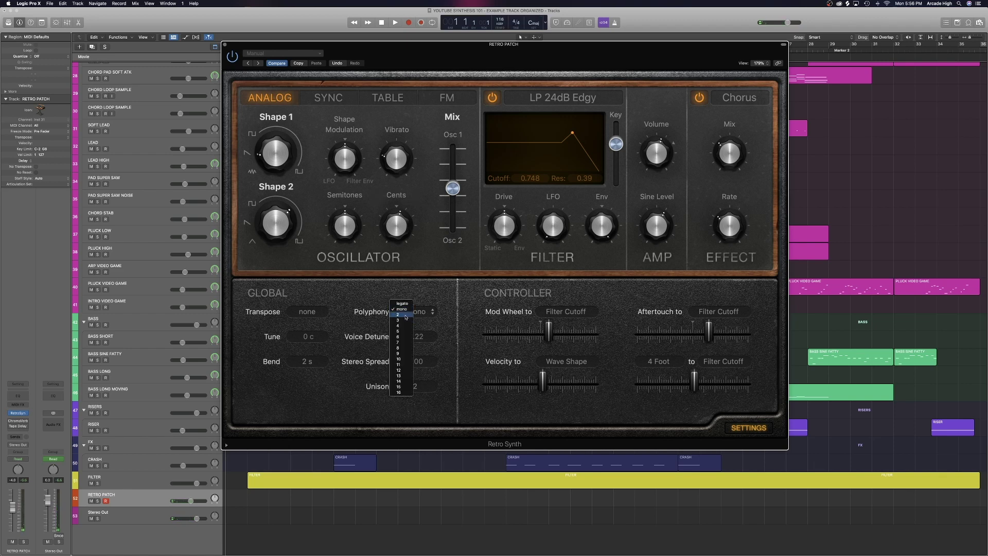
pyautogui.click(406, 315)
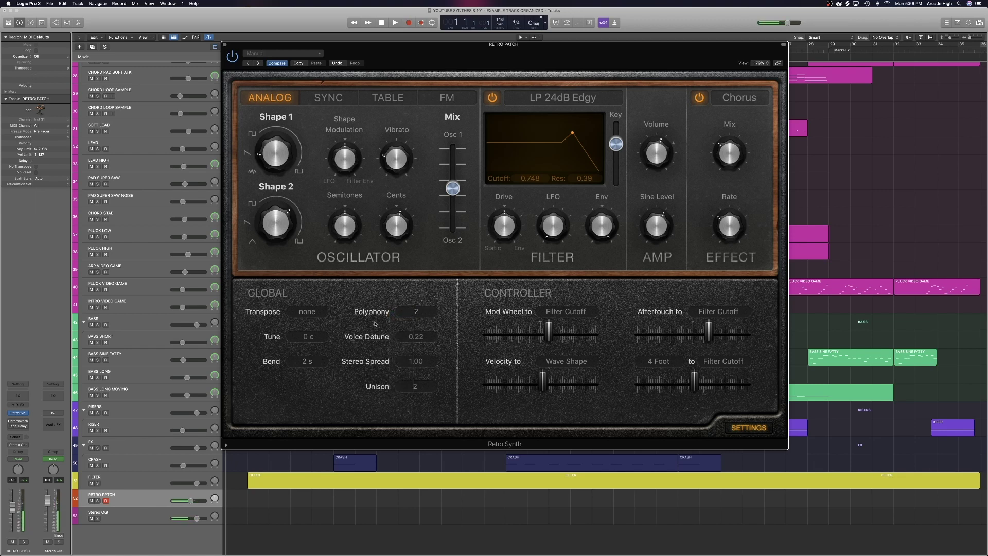
pyautogui.click(410, 312)
pyautogui.click(413, 387)
pyautogui.click(414, 311)
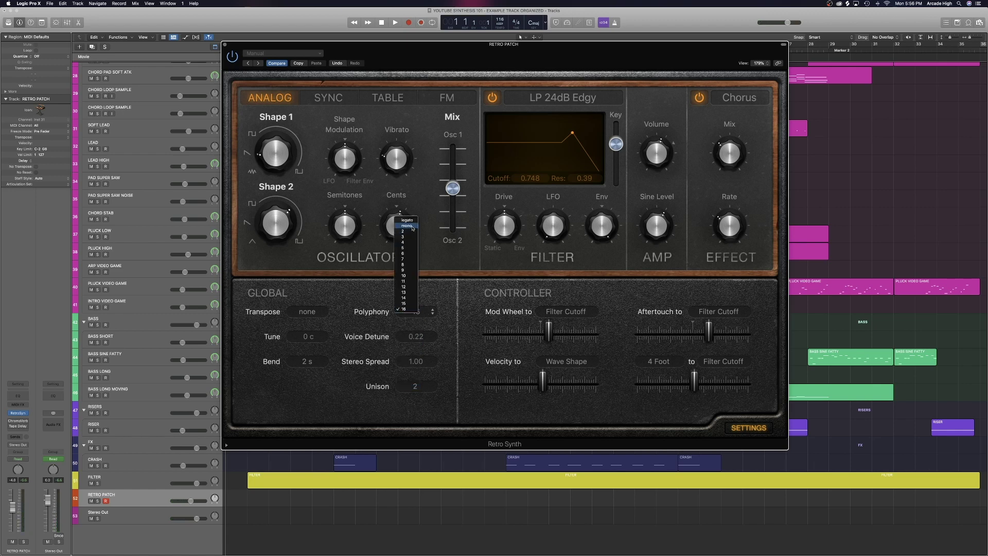
pyautogui.click(413, 226)
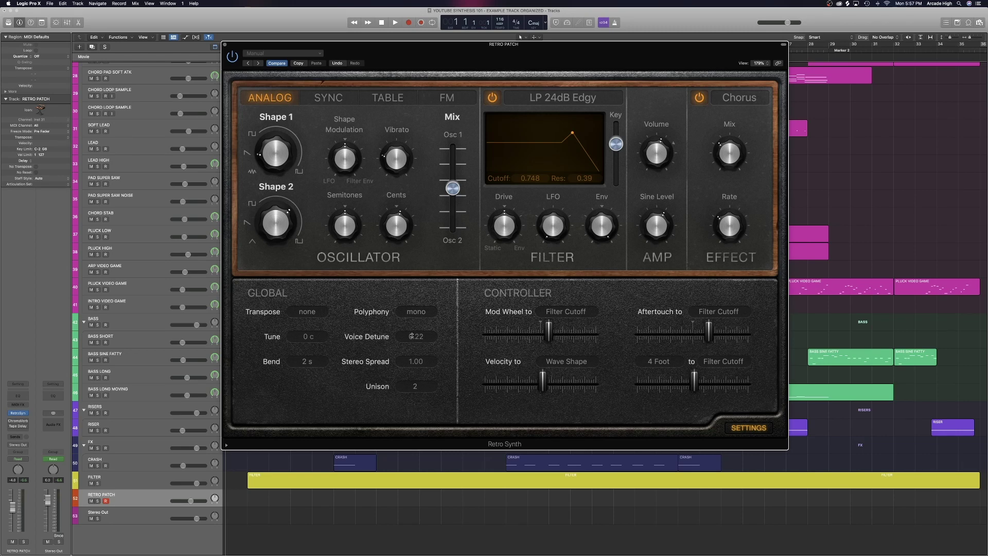
# - Try other voice detune amounts and an 8-voice unison, settling on 0.22 voice detune and 4 unison voices
pyautogui.moveTo(421, 336); pyautogui.dragTo(422, 361)
pyautogui.click(415, 387)
pyautogui.click(411, 395)
pyautogui.moveTo(416, 337); pyautogui.dragTo(416, 323)
pyautogui.click(414, 385)
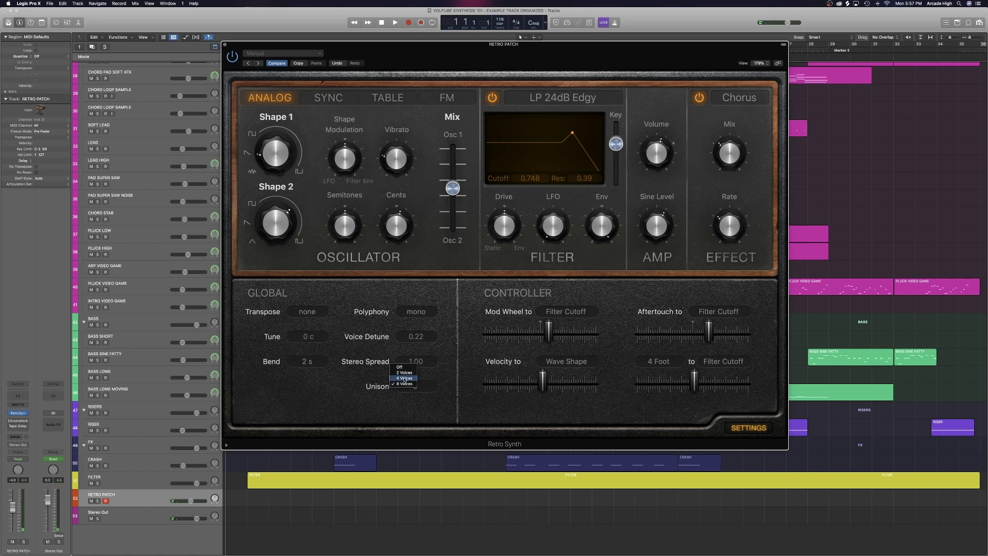
pyautogui.click(405, 379)
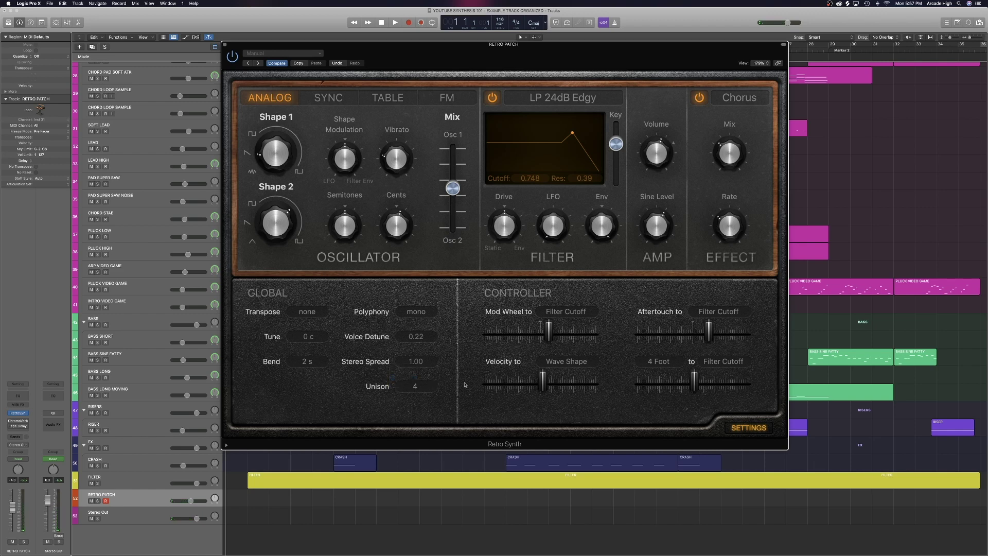
# - Set the amp envelope's attack to 1.60 ms
pyautogui.click(748, 429)
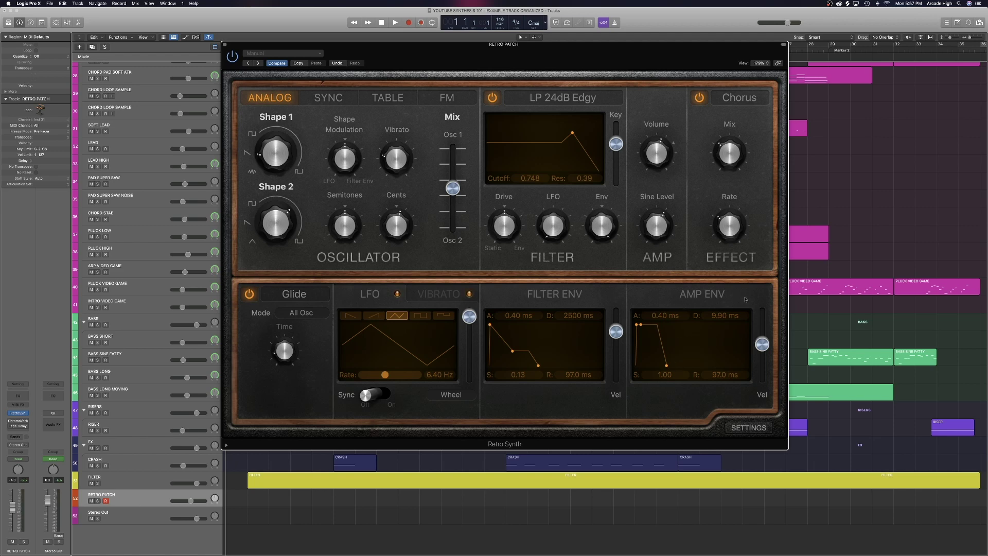
pyautogui.moveTo(637, 326); pyautogui.dragTo(639, 326)
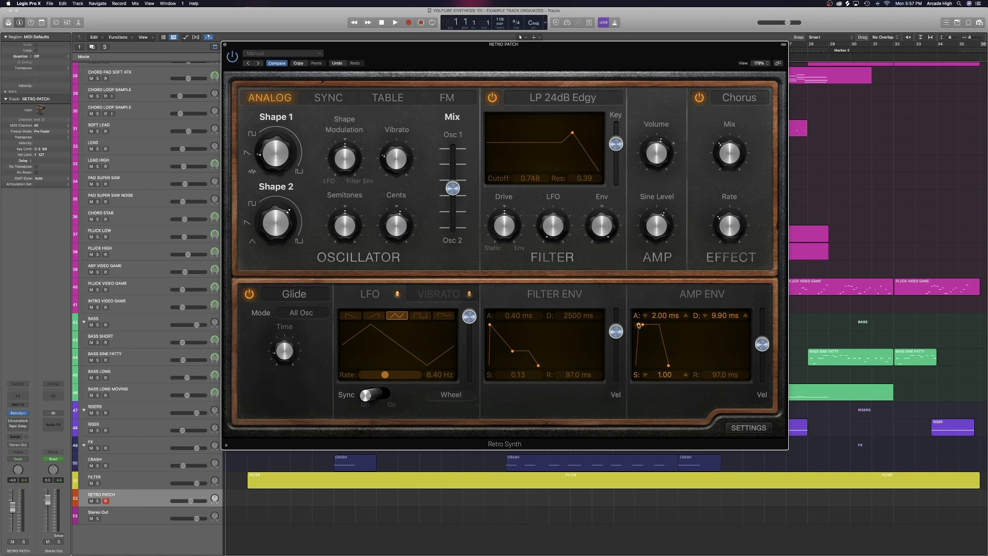
pyautogui.moveTo(639, 326); pyautogui.dragTo(638, 325)
# - Enable ChromaVerb and Tape Delay on the lead channel and check the settings of each plug-in
pyautogui.click(19, 422)
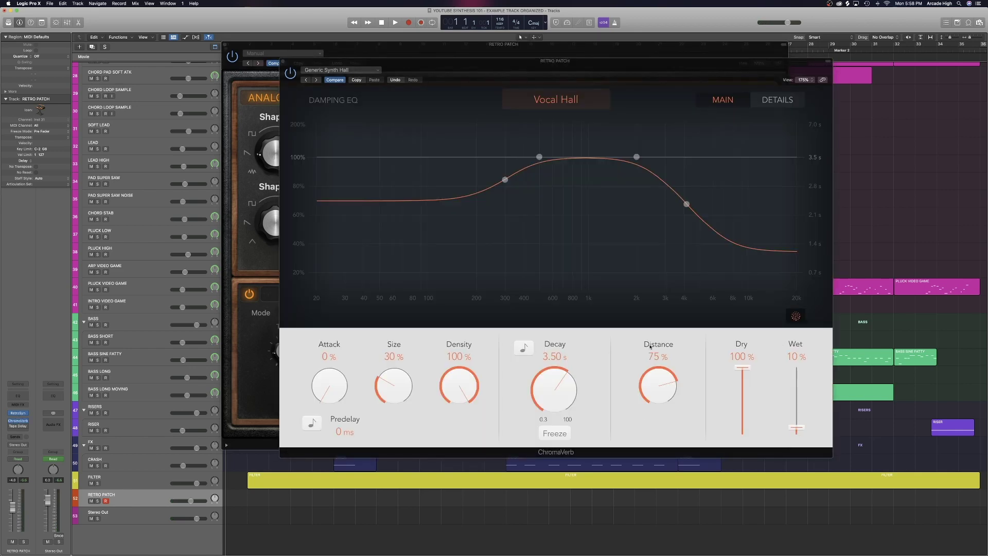
pyautogui.click(283, 61)
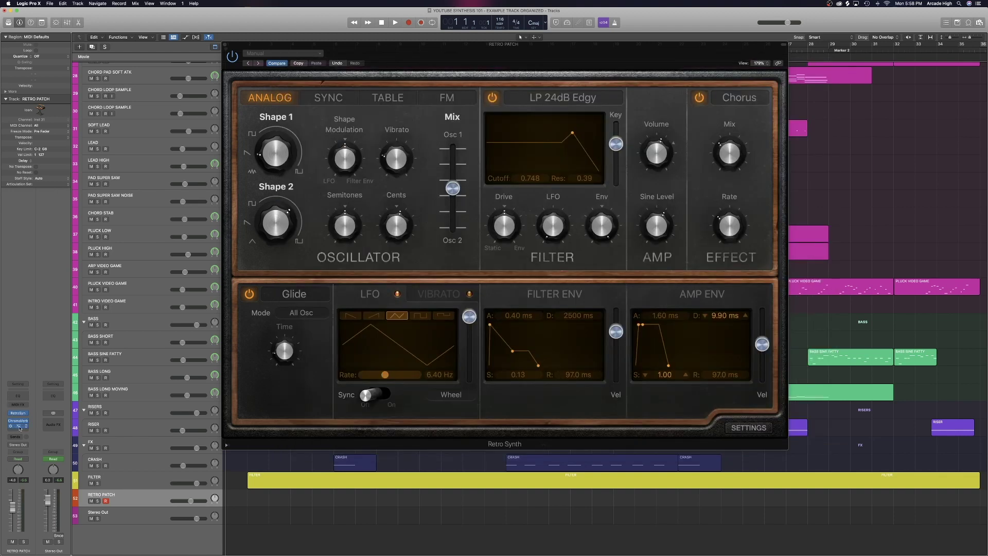
pyautogui.click(19, 427)
pyautogui.moveTo(454, 94); pyautogui.dragTo(485, 135)
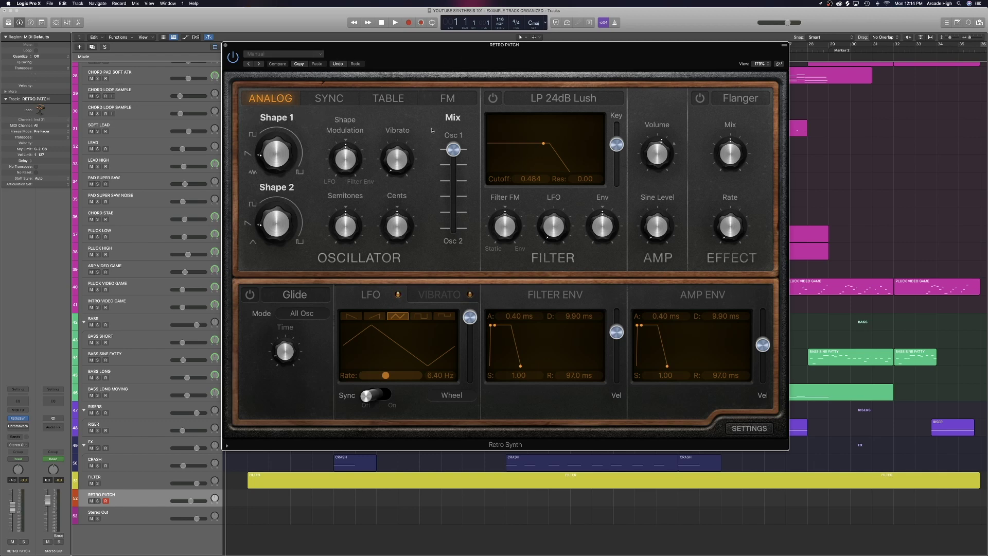
# - Set the unison of the newly initialized patch to 8 voices in the global settings
pyautogui.moveTo(260, 155)
pyautogui.click(749, 429)
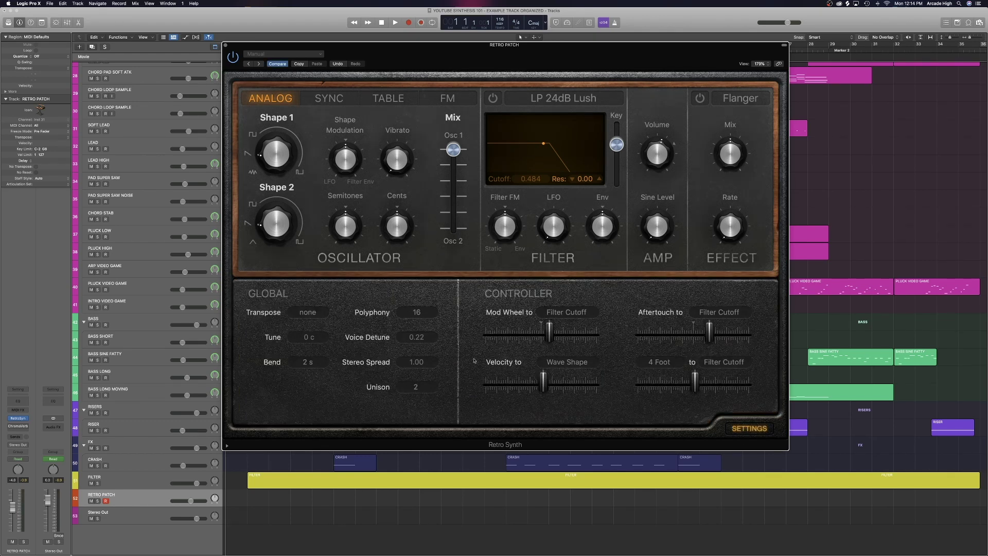
pyautogui.click(415, 386)
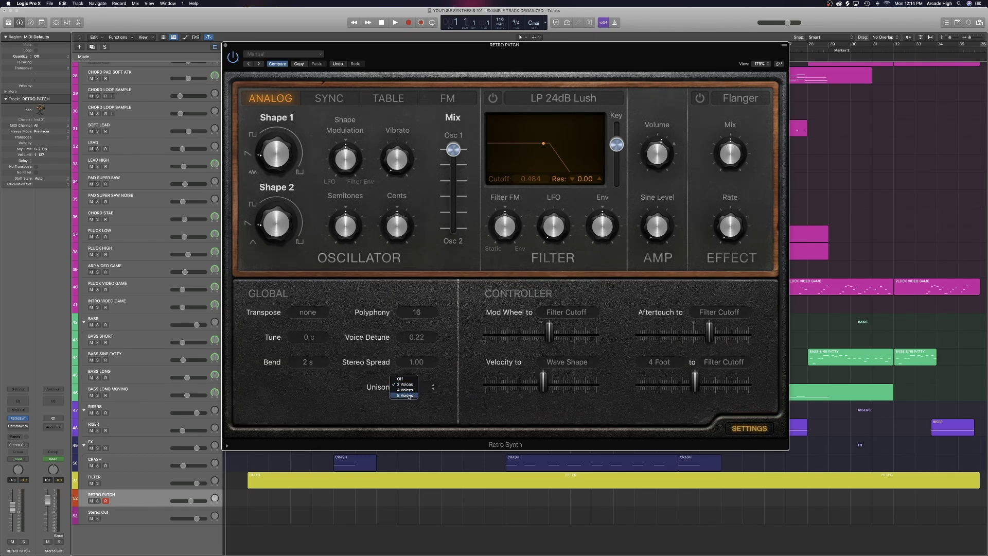
pyautogui.click(409, 396)
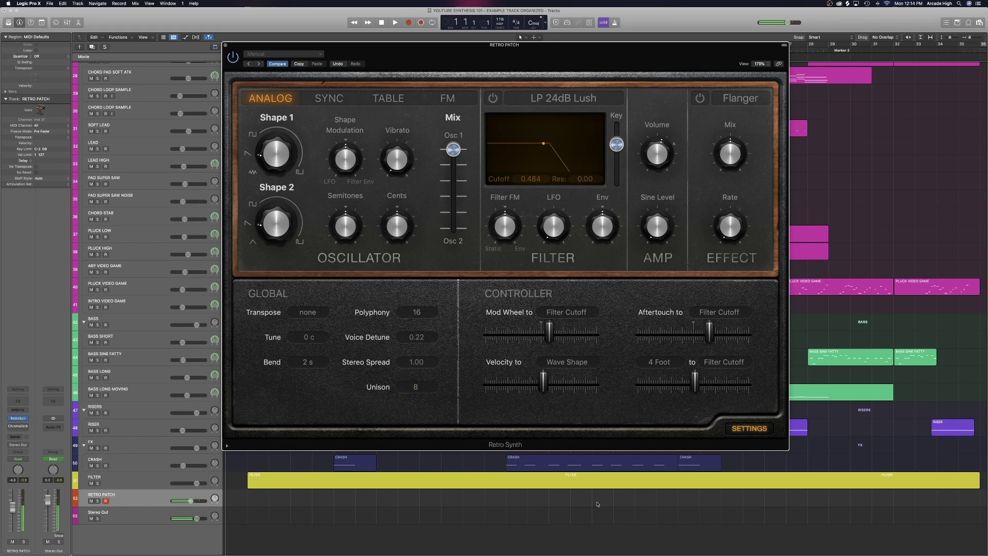
pyautogui.click(741, 431)
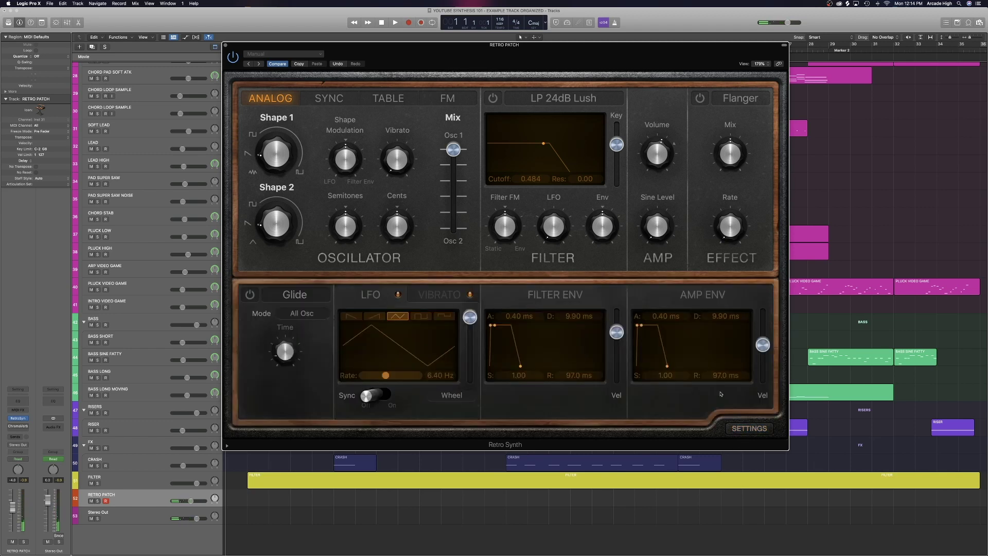
# - Set the amp envelope's attack to 4.90 ms and raise the sine level in the amp section
pyautogui.moveTo(637, 327); pyautogui.dragTo(640, 326)
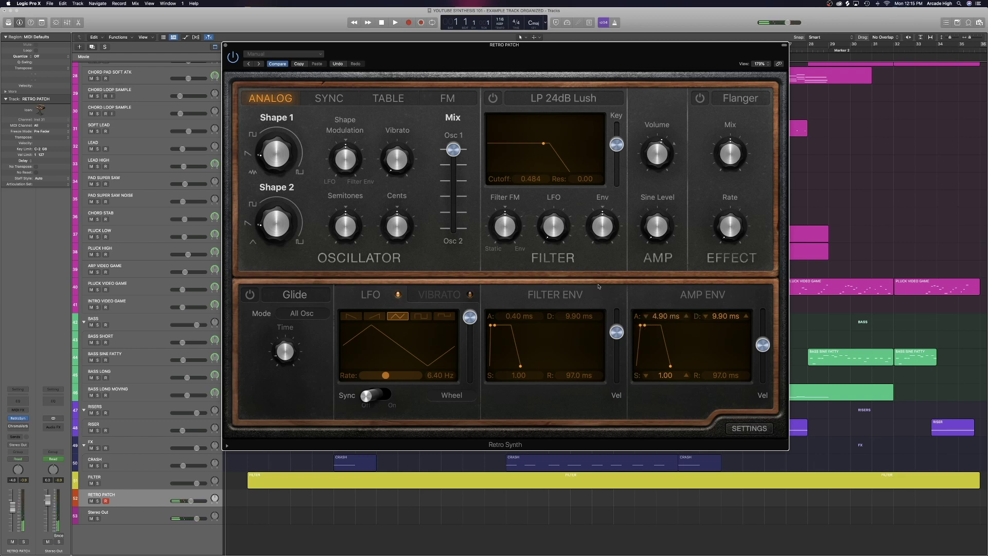
pyautogui.moveTo(657, 227); pyautogui.dragTo(660, 182)
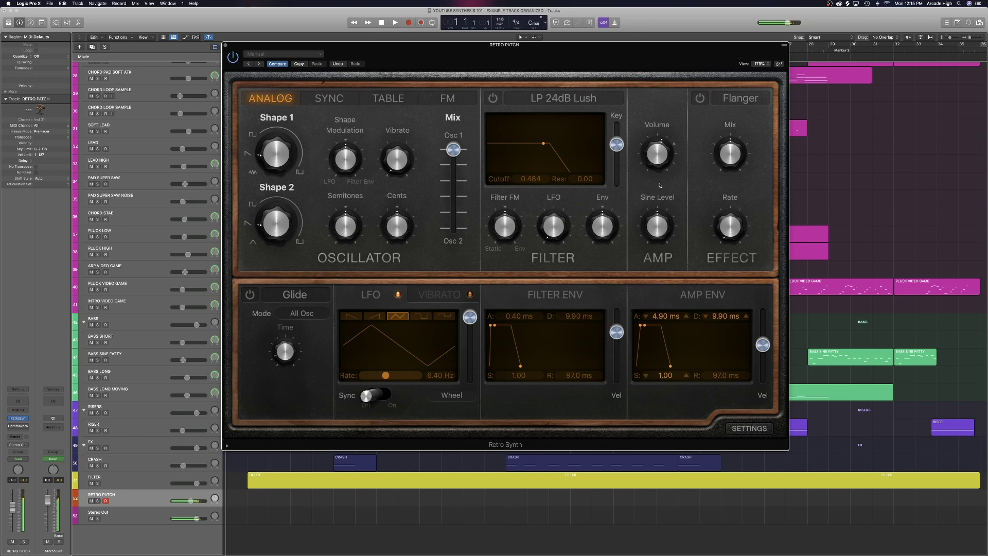
pyautogui.moveTo(10, 426)
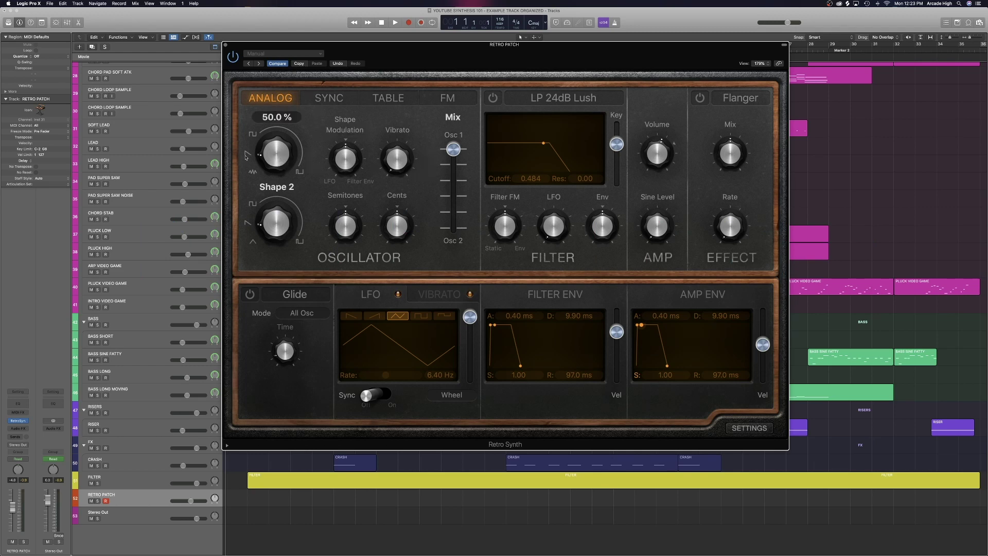
# - Enable the LP 24dB Lush (Fat) filter with a cutoff of 0.226 and adjust its envelope amount
pyautogui.click(498, 103)
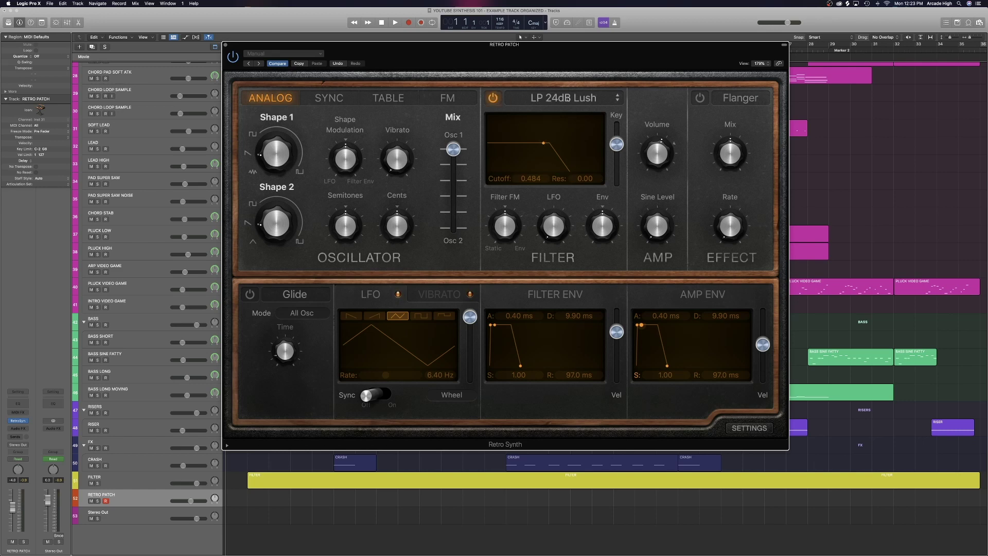
pyautogui.click(566, 98)
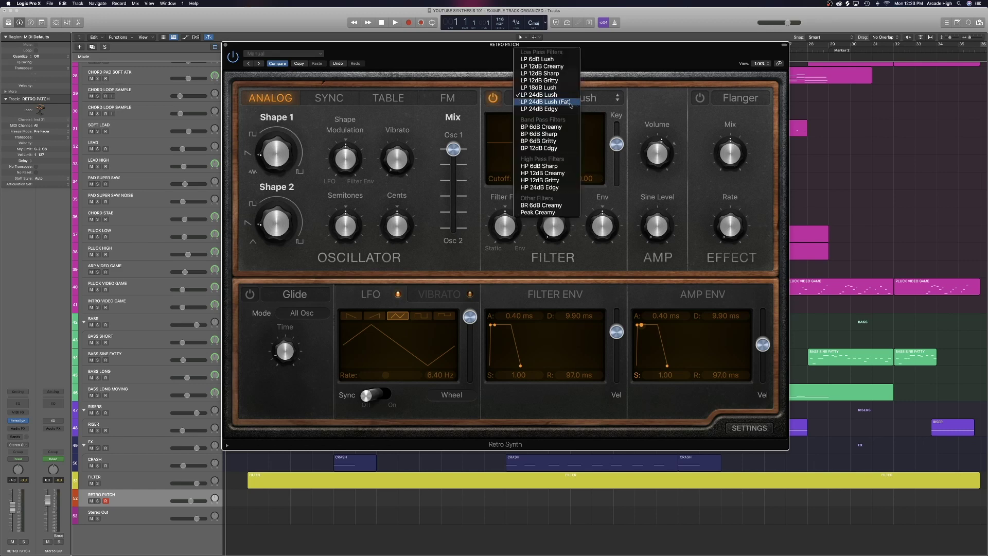
pyautogui.click(571, 105)
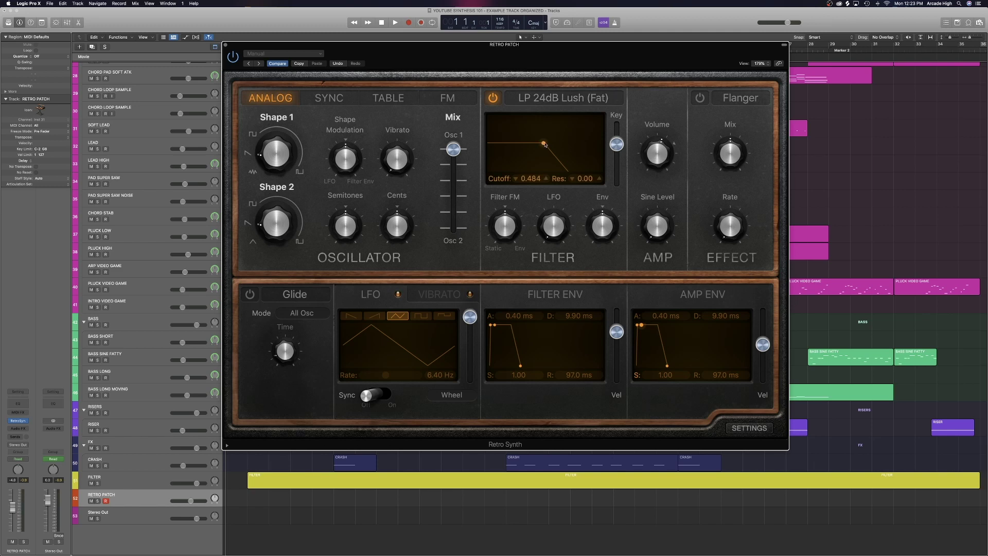
pyautogui.moveTo(545, 145); pyautogui.dragTo(517, 145)
pyautogui.moveTo(603, 231)
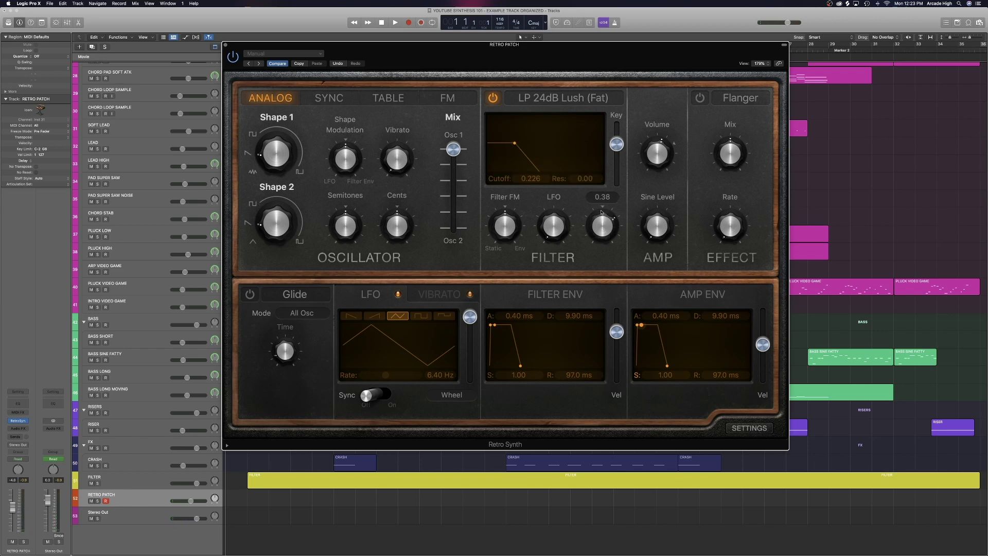
pyautogui.moveTo(601, 211); pyautogui.dragTo(599, 237)
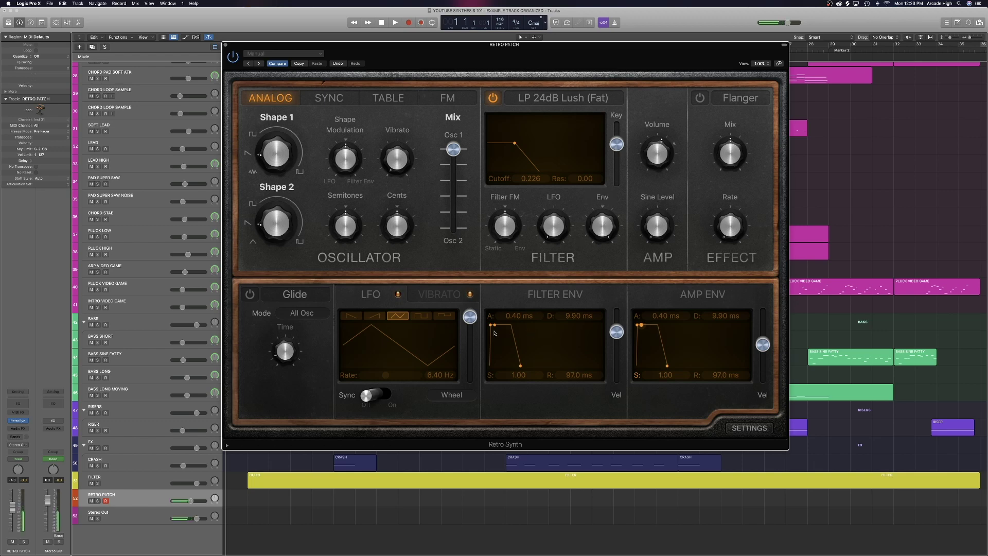
# - Set the filter envelope to 210 ms decay and 0.40 sustain, and the amp envelope to 140 ms decay and 0.74 sustain
pyautogui.moveTo(496, 327); pyautogui.dragTo(504, 342)
pyautogui.moveTo(640, 326); pyautogui.dragTo(651, 334)
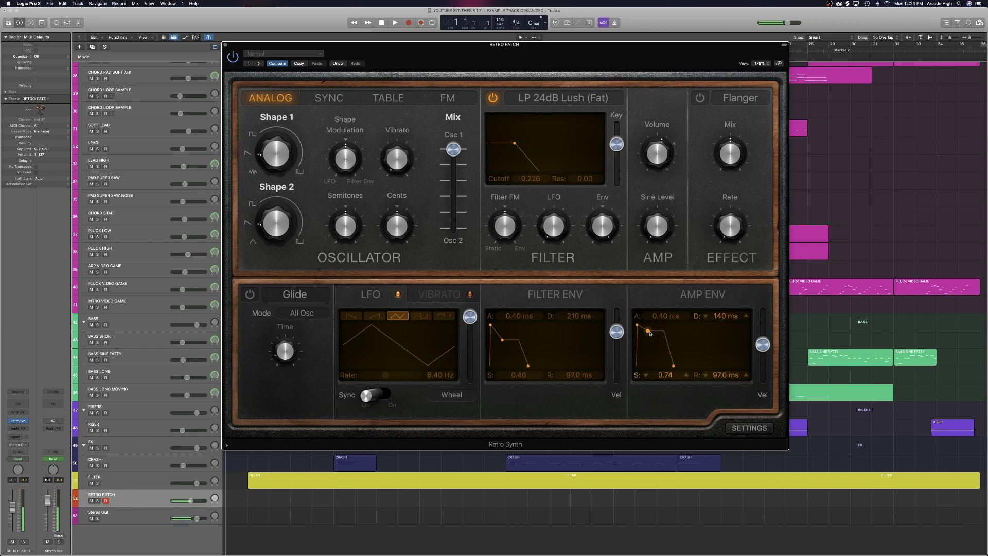
# - Set the polyphony to mono and the unison to 4 voices in the global settings
pyautogui.click(749, 428)
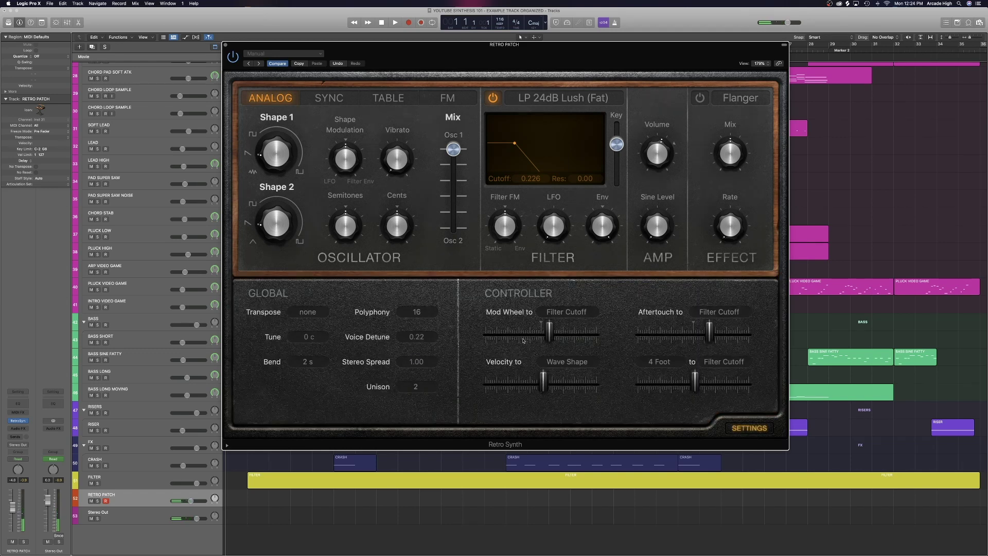
pyautogui.click(418, 312)
pyautogui.click(414, 227)
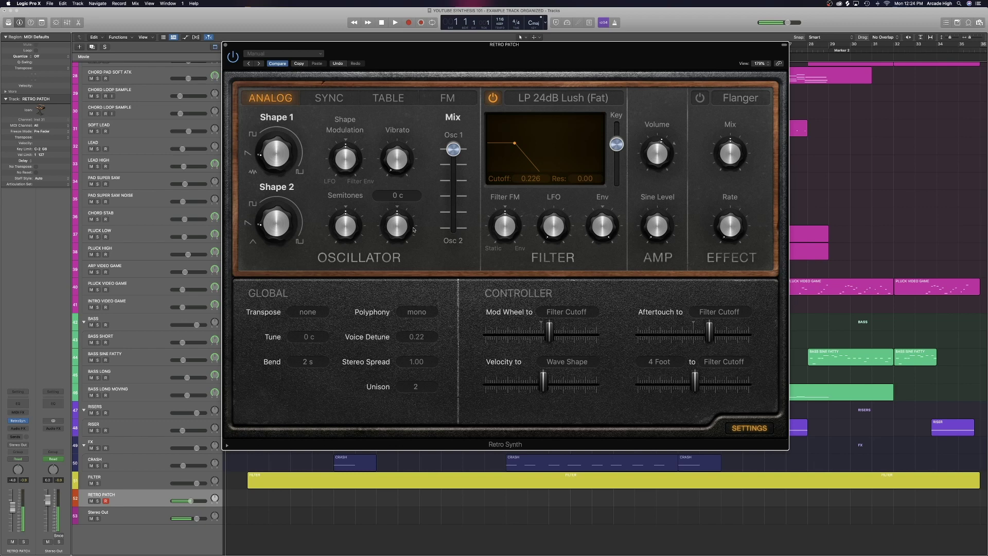
pyautogui.click(413, 386)
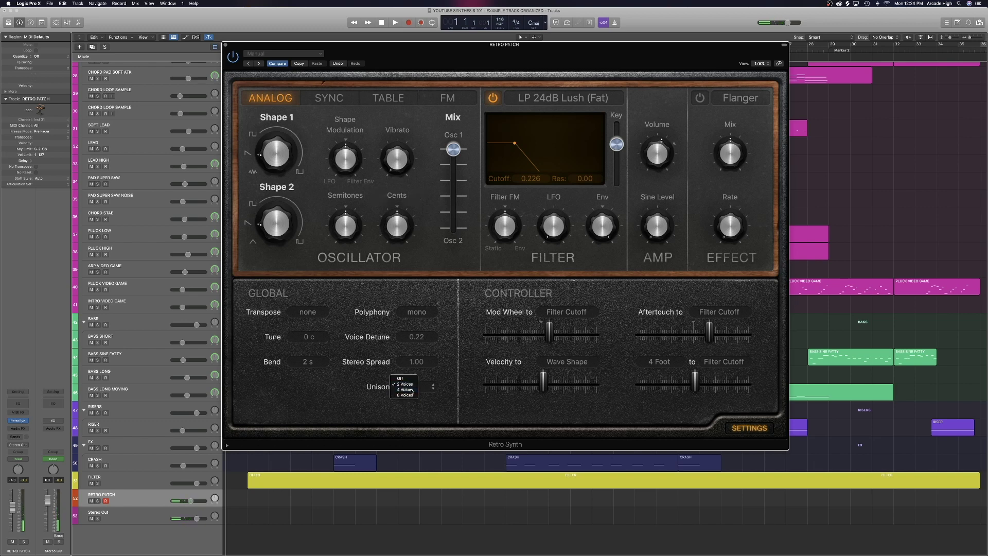
pyautogui.click(411, 391)
pyautogui.click(744, 424)
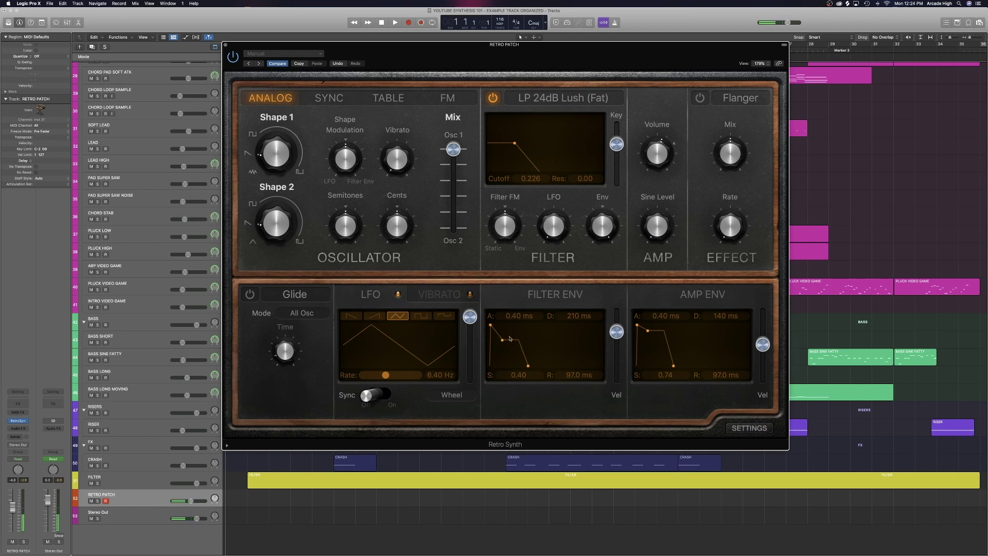
# - Try the filter envelope at 150 ms decay and 0.15 sustain, and settle on a higher sustain level
pyautogui.moveTo(503, 340); pyautogui.dragTo(505, 354)
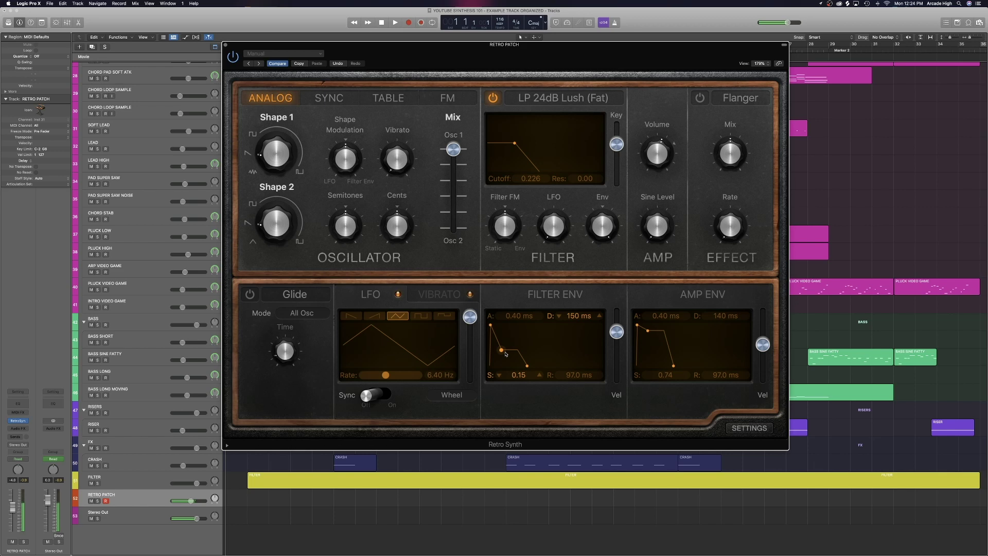
pyautogui.moveTo(506, 354); pyautogui.dragTo(505, 341)
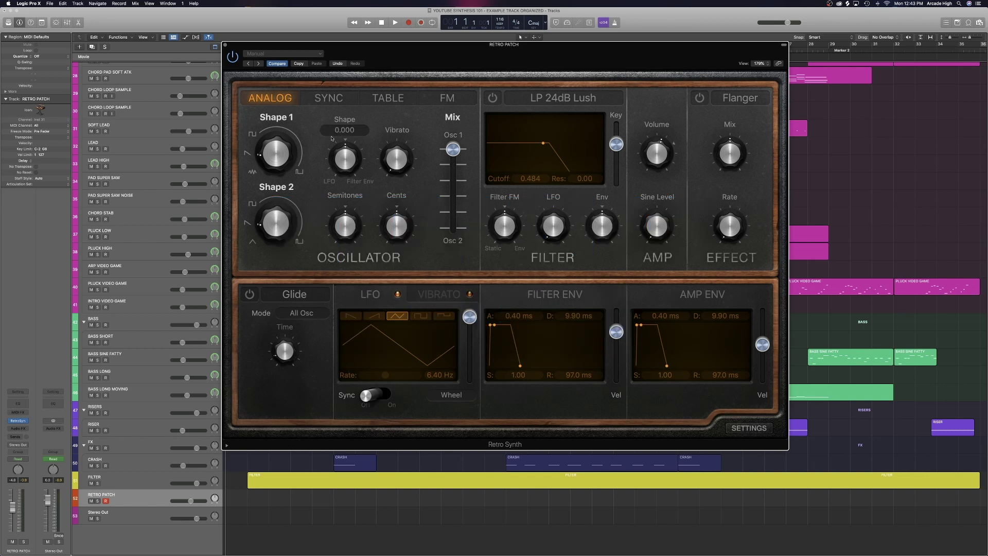
# - Set the oscillator mix of the newly initialized patch to 0.50 and adjust the Shape 1 and Shape 2 waveforms
pyautogui.moveTo(446, 148)
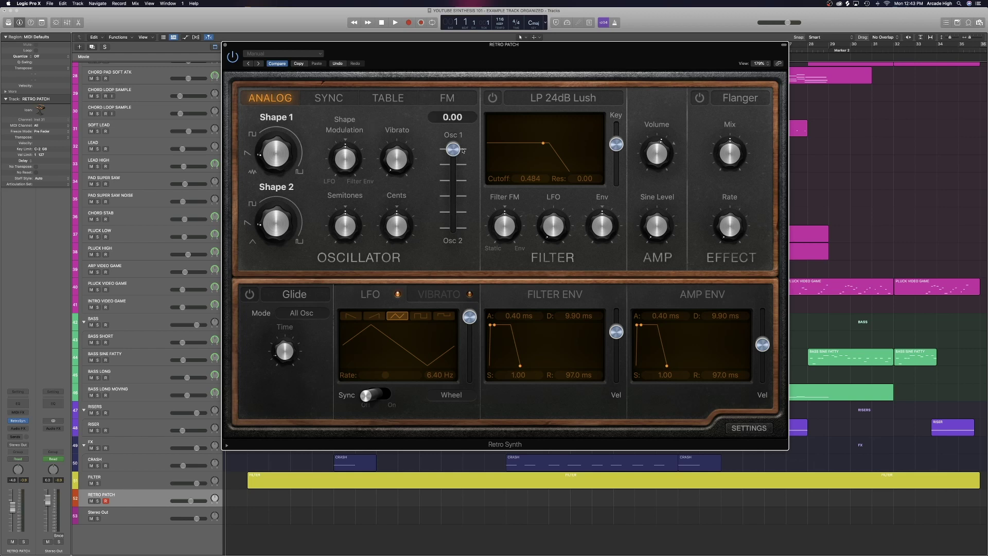
pyautogui.moveTo(453, 149); pyautogui.dragTo(453, 189)
pyautogui.moveTo(284, 222)
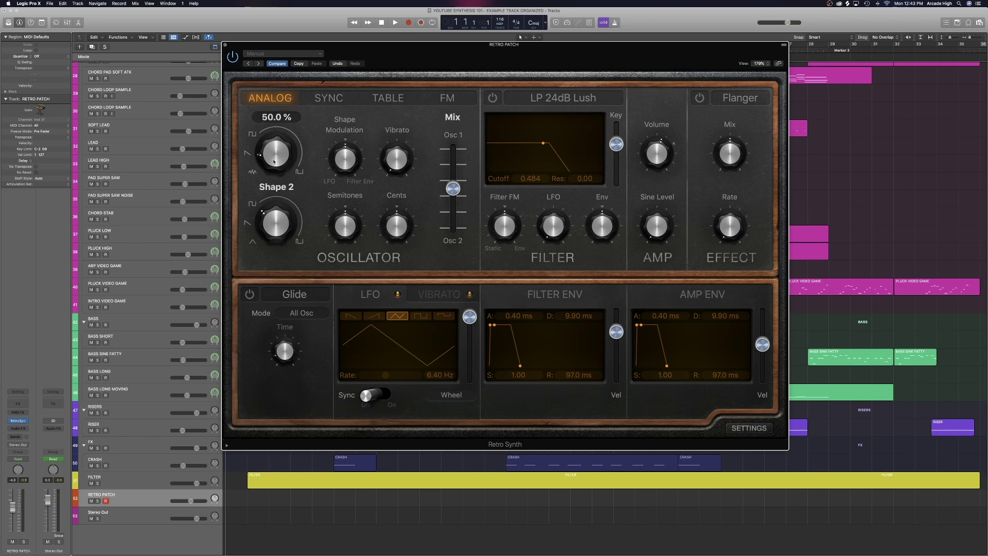
pyautogui.moveTo(272, 166); pyautogui.dragTo(269, 150)
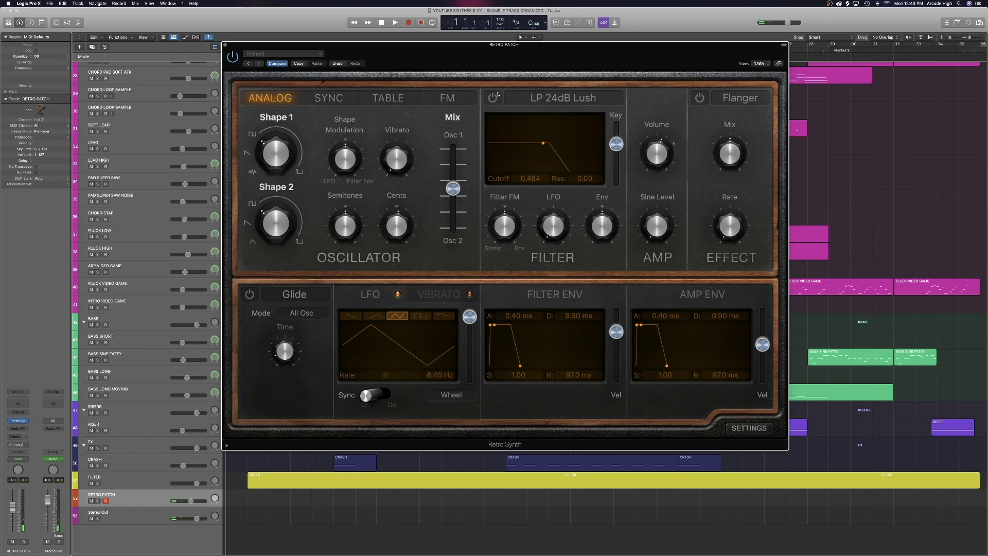
# - Enable the filter as LP 24dB Lush (Fat) and lower its cutoff to 0.050
pyautogui.click(563, 98)
pyautogui.click(545, 102)
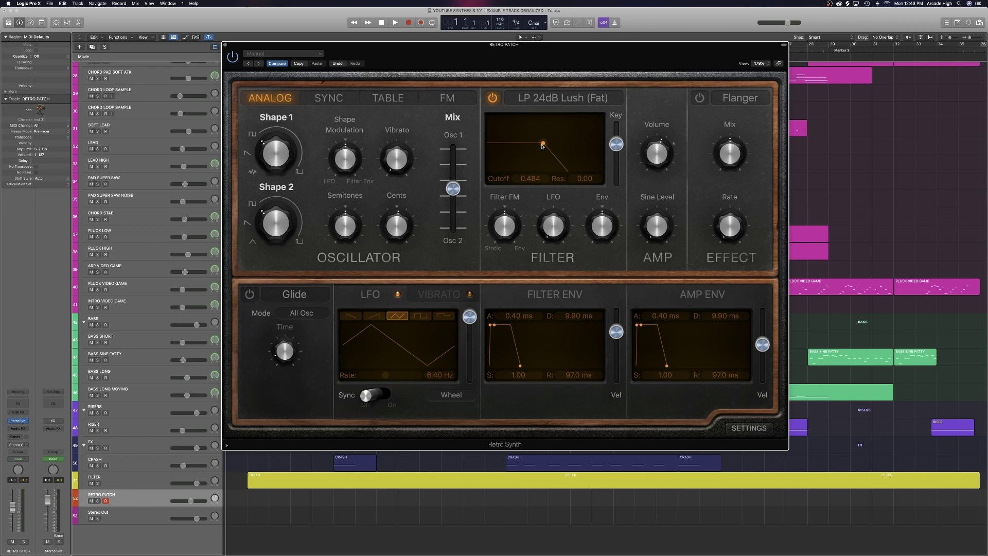
pyautogui.moveTo(543, 147); pyautogui.dragTo(493, 147)
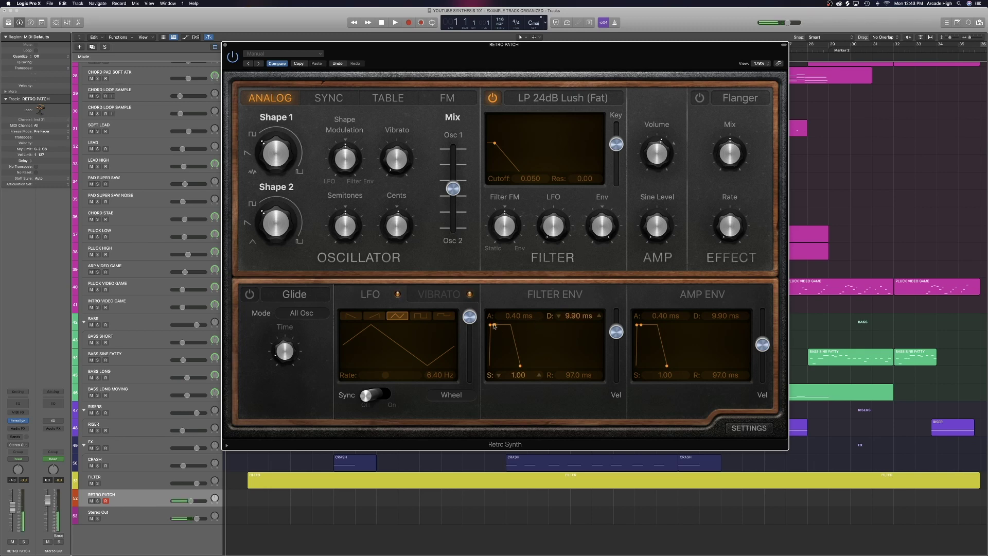
# - Set the filter envelope to 4200 ms decay and 0.26 sustain, and raise the synth's volume
pyautogui.moveTo(495, 326); pyautogui.dragTo(516, 344)
pyautogui.moveTo(516, 344); pyautogui.dragTo(516, 346)
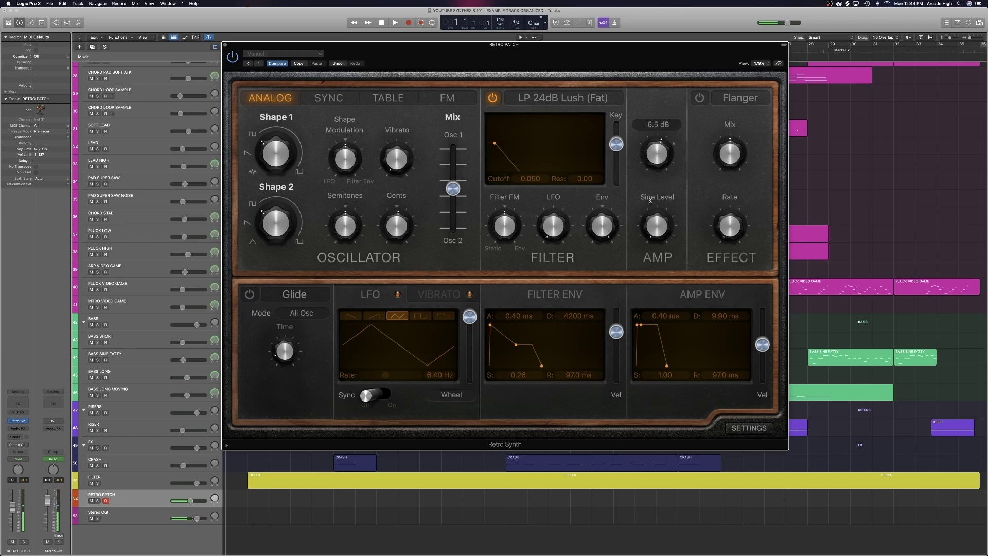
pyautogui.moveTo(656, 195)
pyautogui.moveTo(656, 195); pyautogui.dragTo(656, 185)
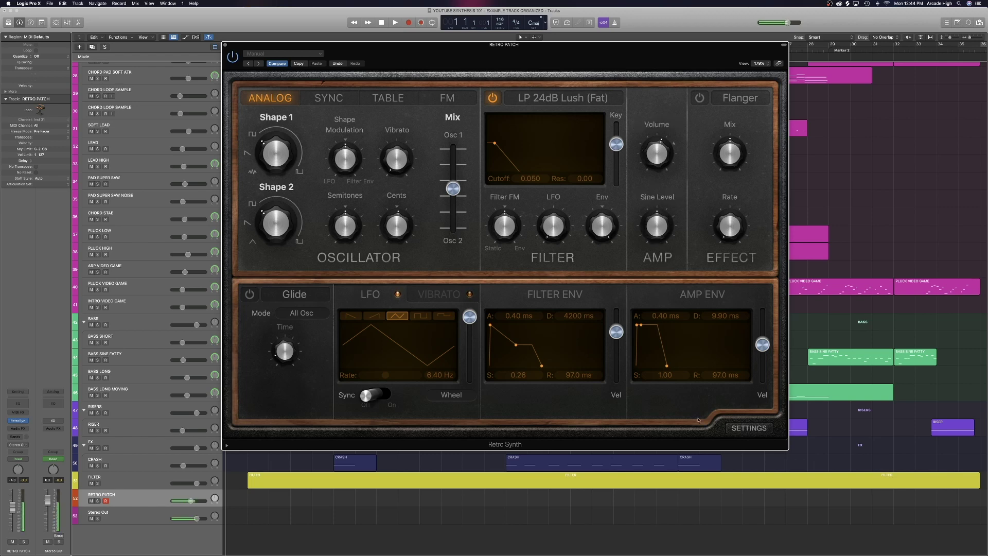
# - Make the patch mono with 4 unison voices in the global settings and set the amp envelope's attack to 11.0 ms
pyautogui.click(744, 429)
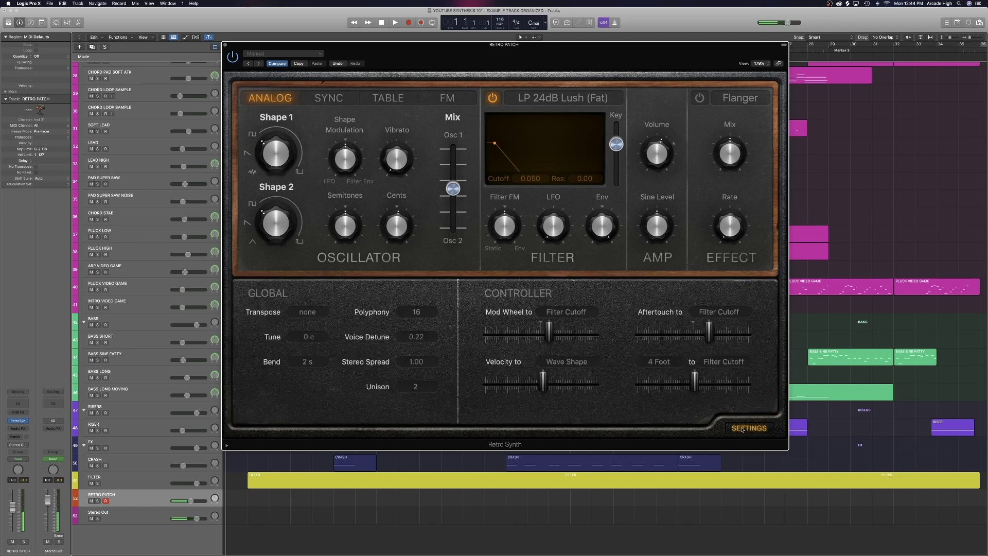
pyautogui.click(416, 312)
pyautogui.click(412, 226)
pyautogui.click(412, 383)
pyautogui.click(417, 389)
pyautogui.click(747, 429)
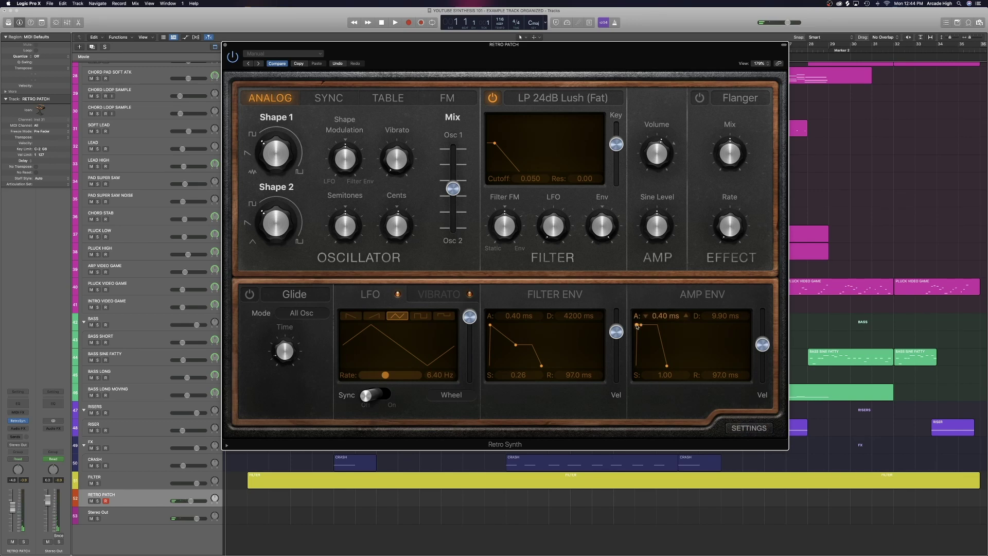
pyautogui.moveTo(636, 327); pyautogui.dragTo(641, 327)
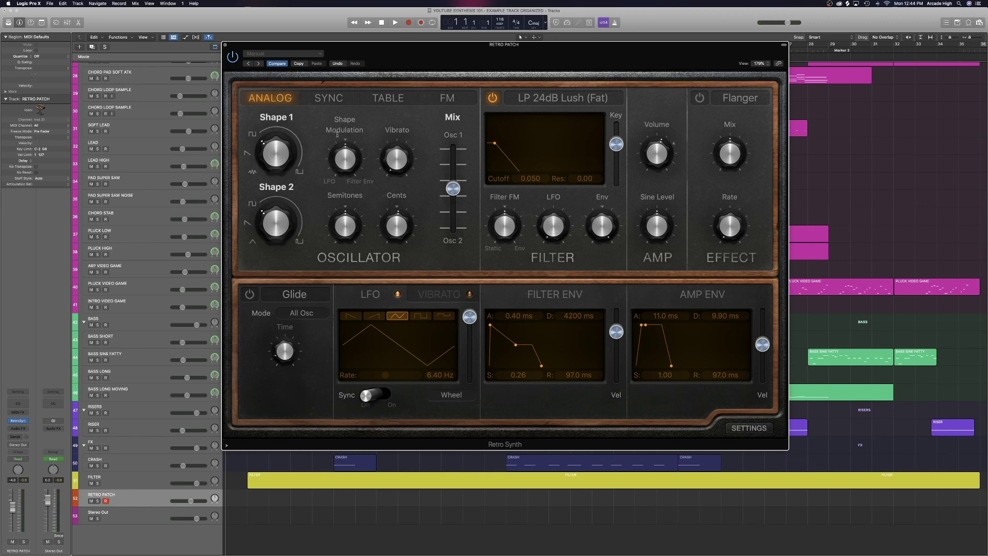
# - Turn the oscillator's shape modulation up to about 1.000 and try other Shape 1 waveforms
pyautogui.moveTo(338, 141)
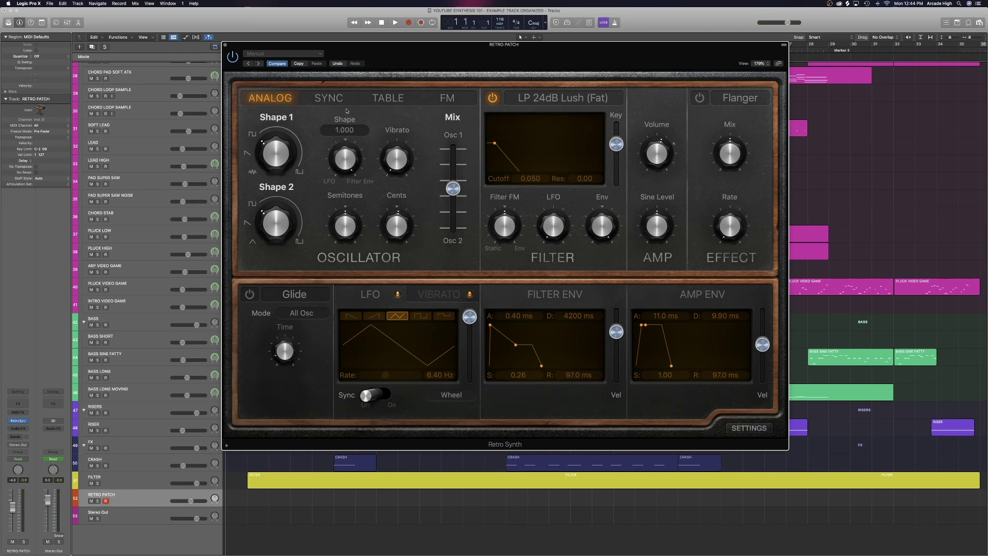
pyautogui.moveTo(357, 203)
pyautogui.moveTo(271, 160)
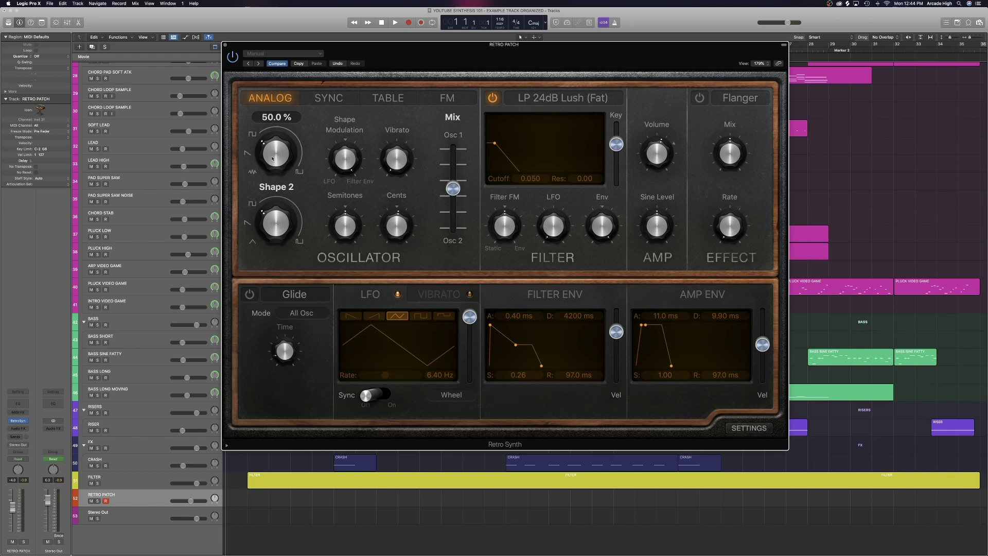
pyautogui.moveTo(275, 165); pyautogui.dragTo(269, 118)
pyautogui.moveTo(326, 161)
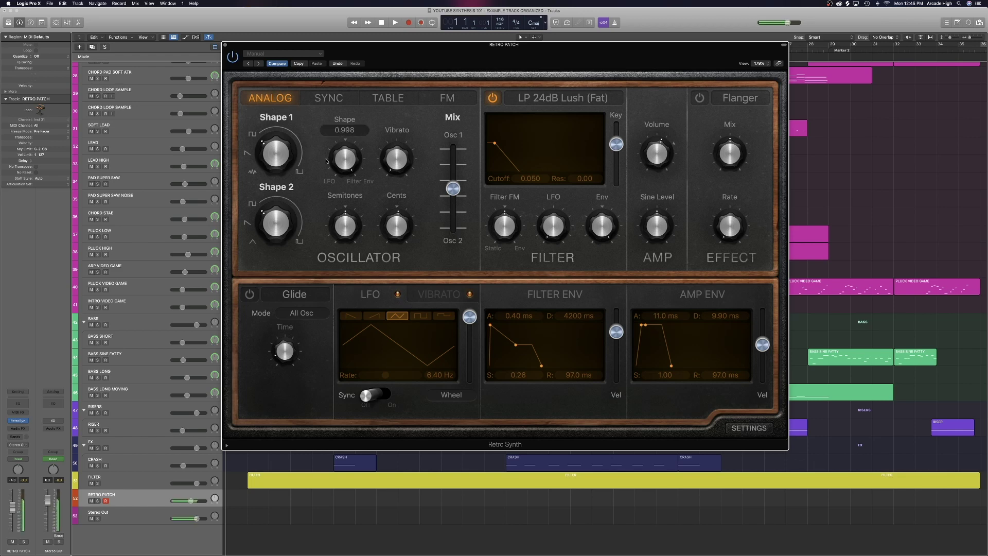
pyautogui.moveTo(518, 184)
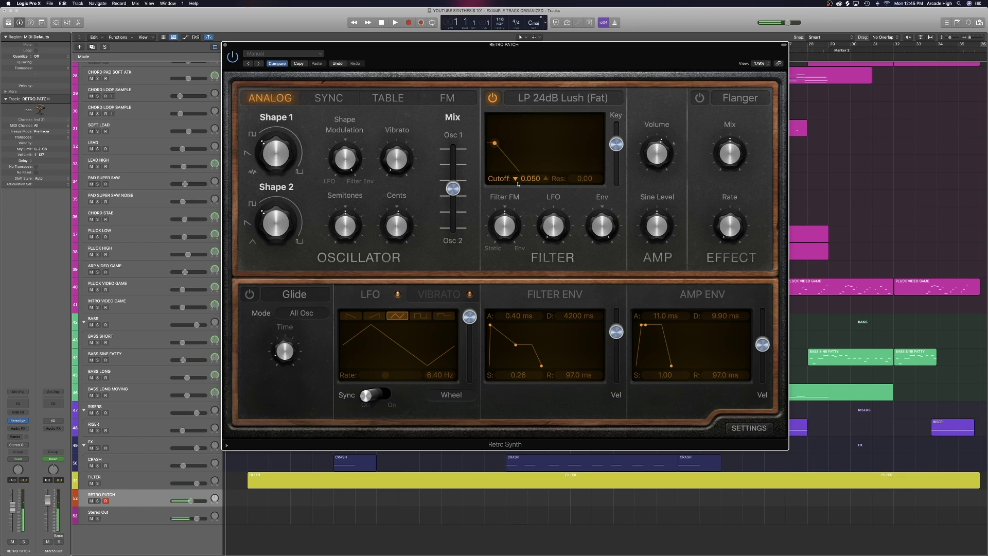
# - Try the filter envelope's velocity amount at its minimum and maximum, and settle on a middle setting
pyautogui.moveTo(619, 337)
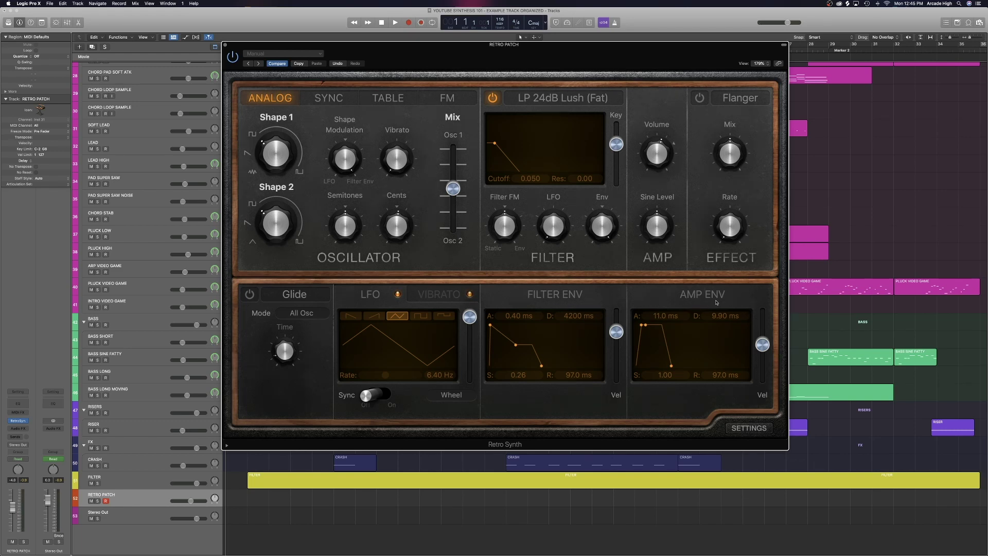
pyautogui.moveTo(617, 332); pyautogui.dragTo(612, 366)
pyautogui.moveTo(600, 405); pyautogui.dragTo(627, 387)
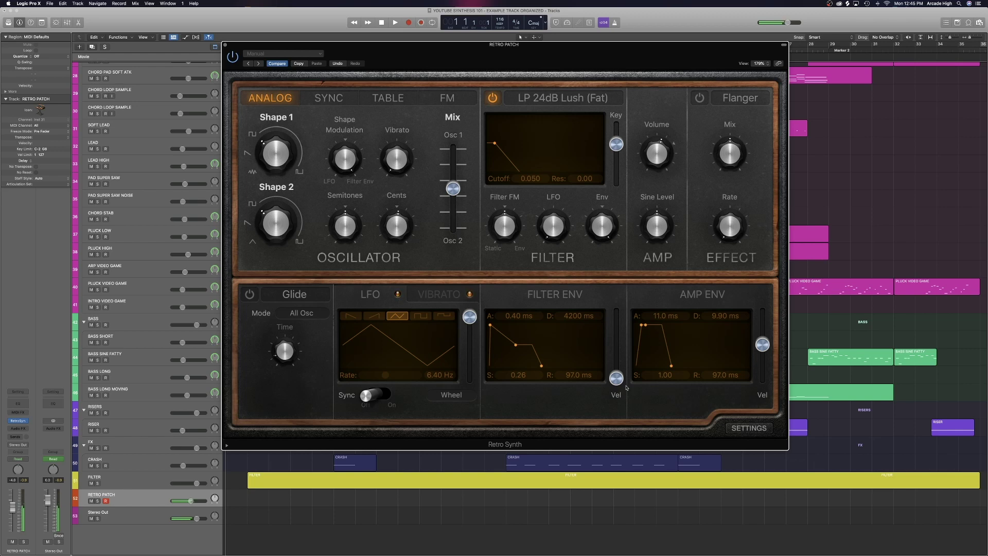
pyautogui.moveTo(616, 379); pyautogui.dragTo(616, 311)
pyautogui.moveTo(617, 314)
pyautogui.mouseDown()
pyautogui.moveTo(621, 350)
pyautogui.moveTo(617, 330)
pyautogui.mouseUp()
# - Set the second oscillator's tuning to -12 semitones
pyautogui.moveTo(347, 219)
pyautogui.moveTo(348, 239); pyautogui.dragTo(350, 251)
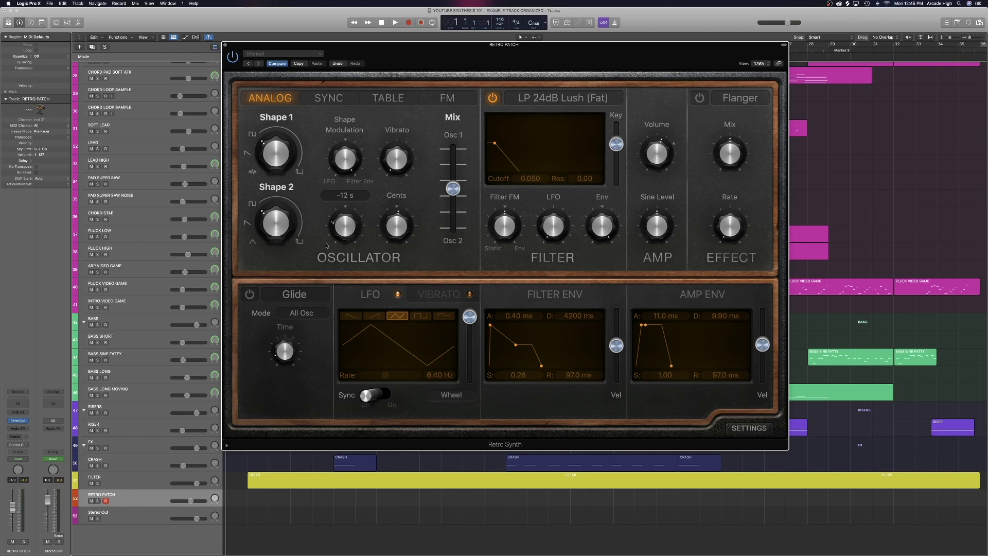
# - Shift the oscillator mix toward Osc 1 and raise the filter cutoff
pyautogui.moveTo(457, 196)
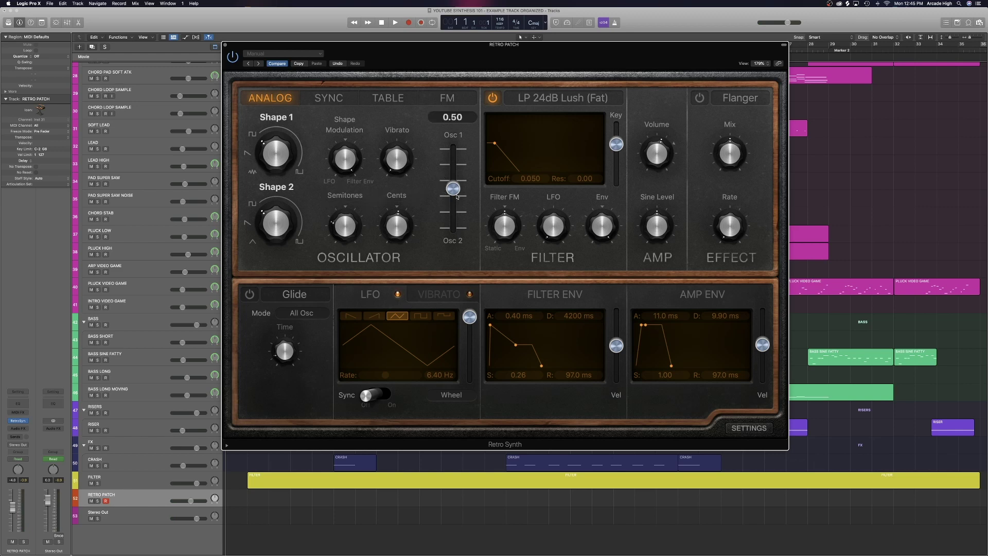
pyautogui.moveTo(454, 190); pyautogui.dragTo(454, 173)
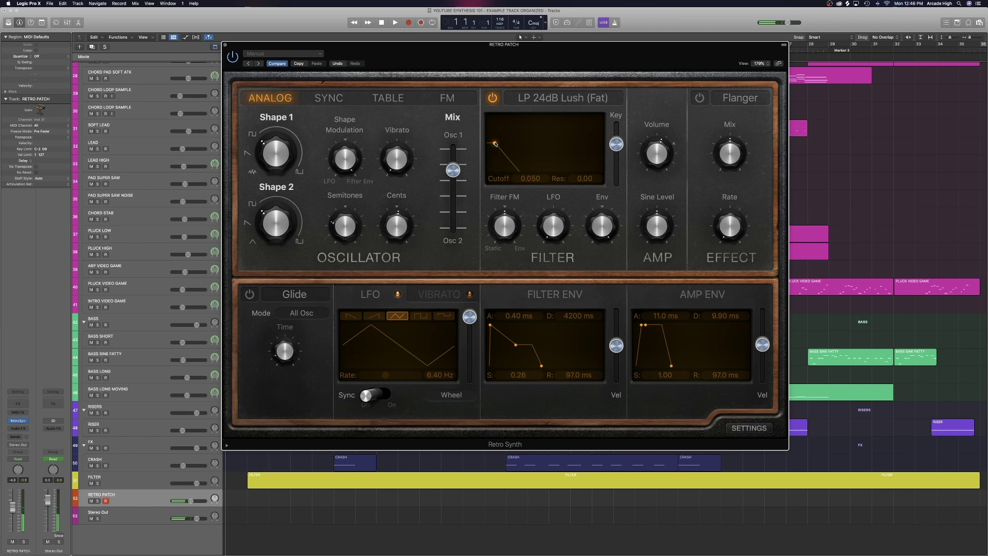
pyautogui.moveTo(495, 143); pyautogui.dragTo(537, 146)
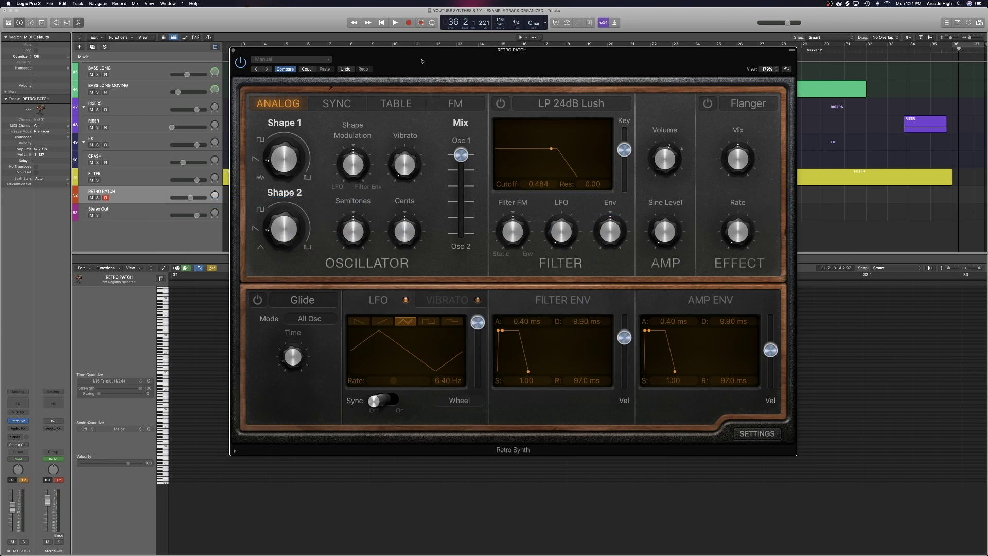
# - Switch the oscillators to Sync mode and move the mix about a third of the way toward Osc 2
pyautogui.click(336, 105)
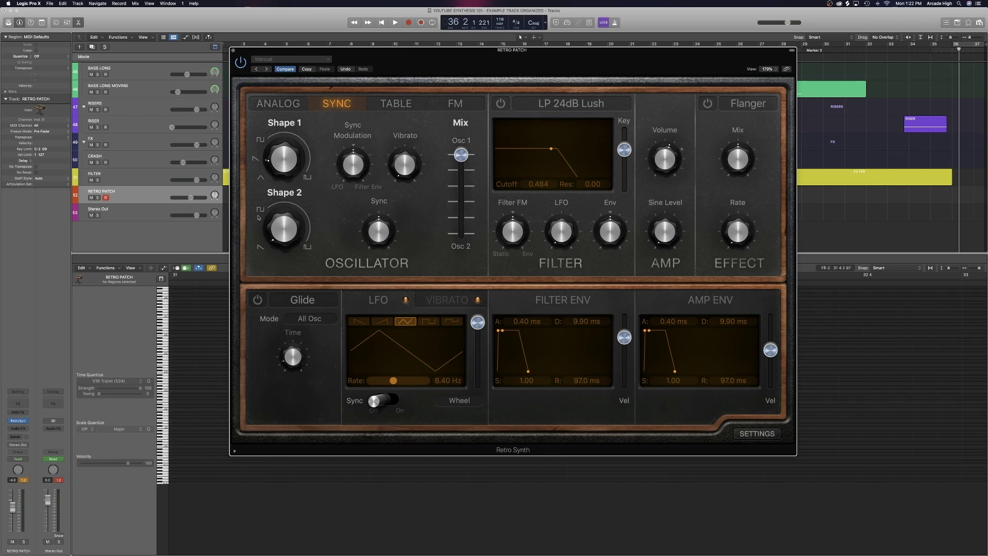
pyautogui.moveTo(293, 230)
pyautogui.moveTo(283, 161)
pyautogui.moveTo(461, 155); pyautogui.dragTo(462, 184)
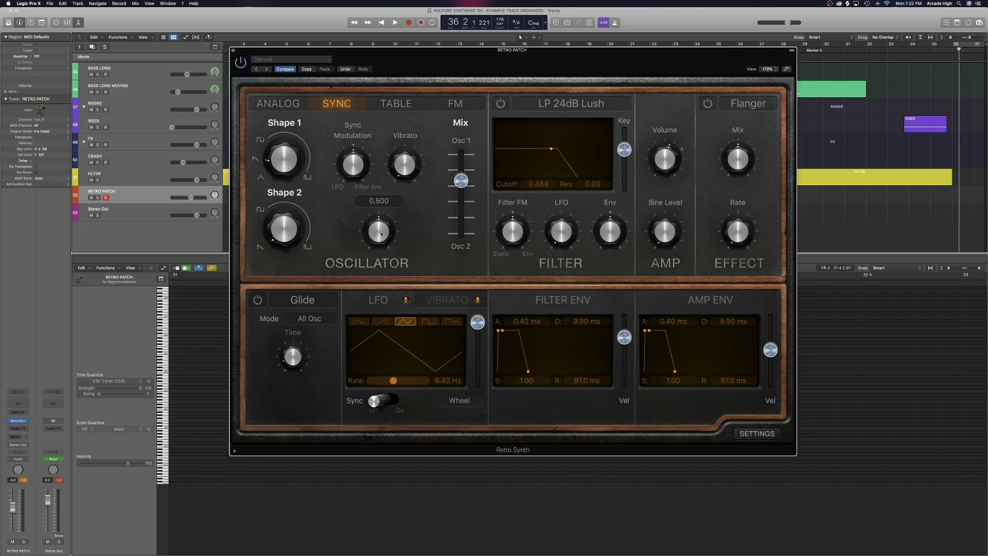
# - Lower the oscillator sync to about 0.212 and set Shape 2 to about 41.5 %
pyautogui.moveTo(380, 230); pyautogui.dragTo(377, 257)
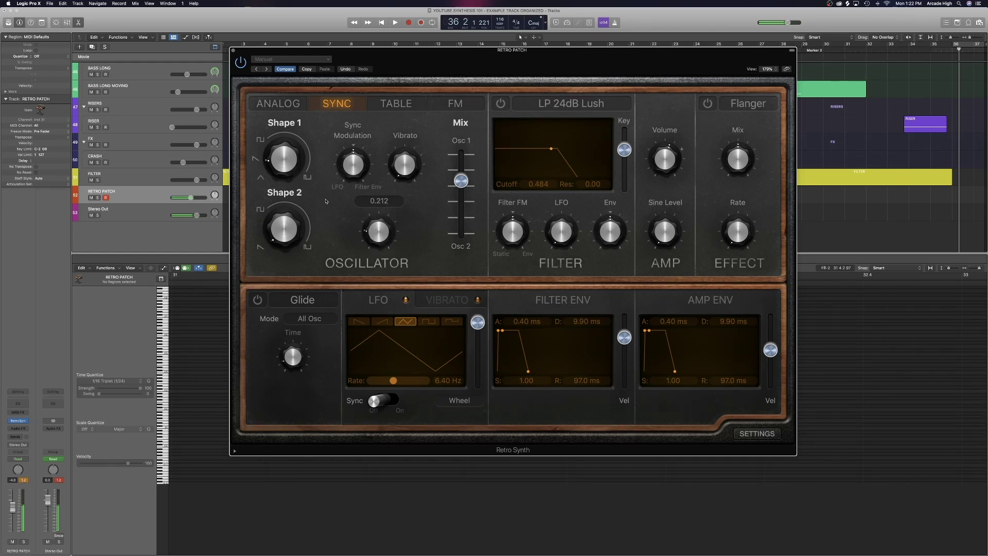
pyautogui.moveTo(280, 220); pyautogui.dragTo(255, 216)
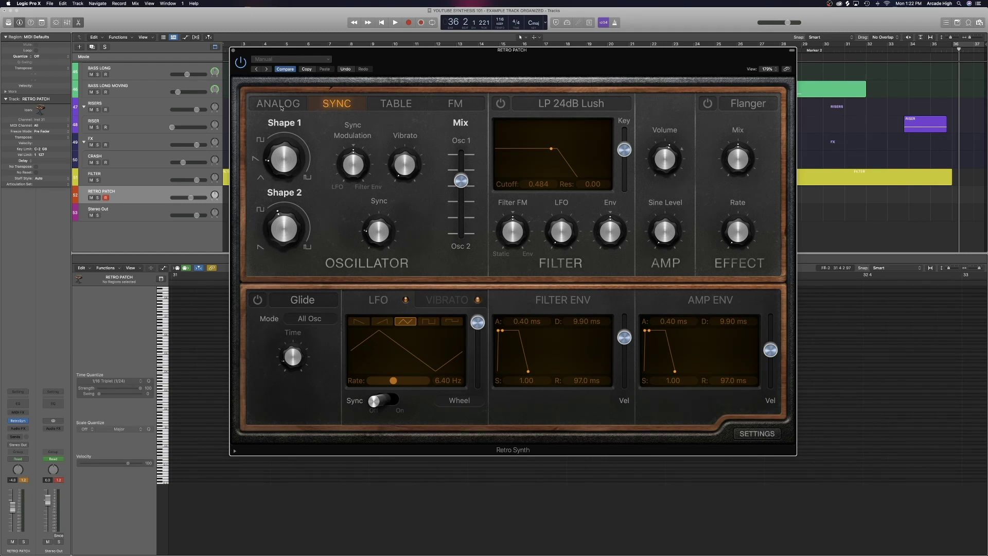
pyautogui.press('super+z')
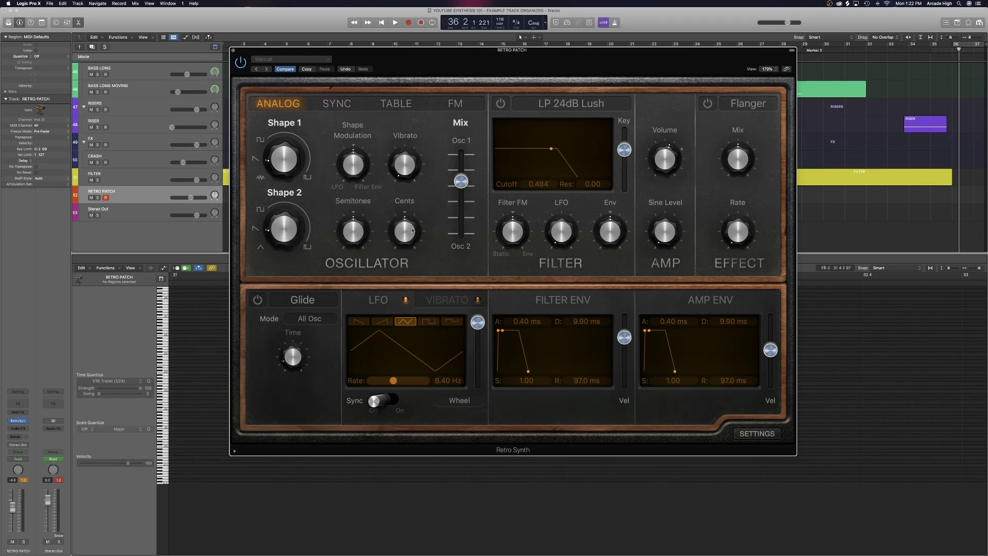
pyautogui.press('super+shift+z')
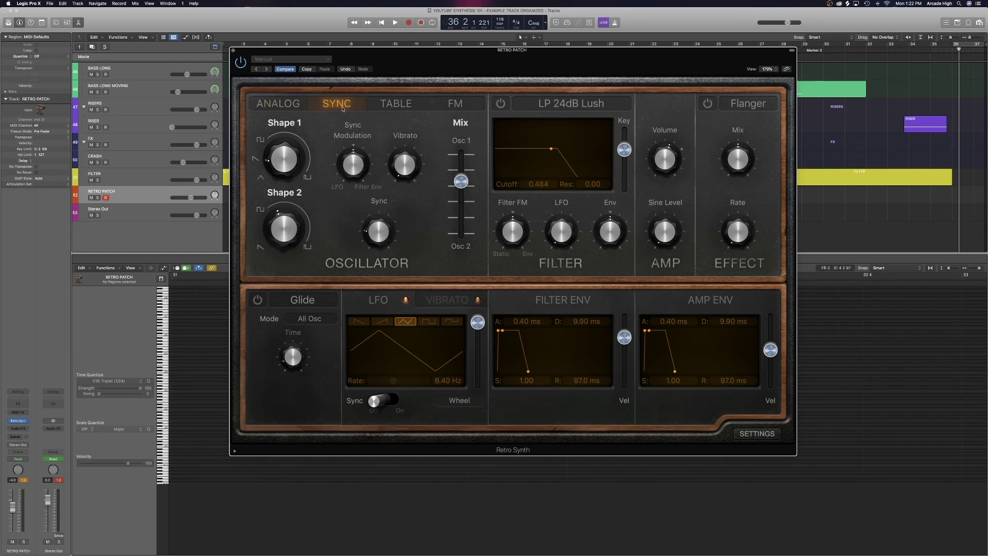
pyautogui.click(290, 226)
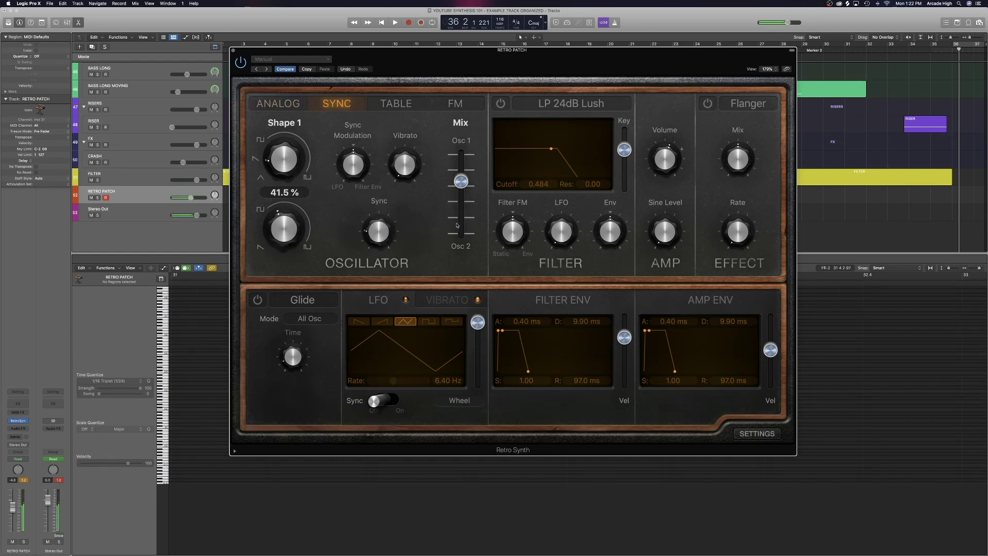
# - Set the filter to BP 6dB Sharp with envelope amount 1.00, and shape its envelope to 31.0 ms decay and 0.25 sustain
pyautogui.click(558, 104)
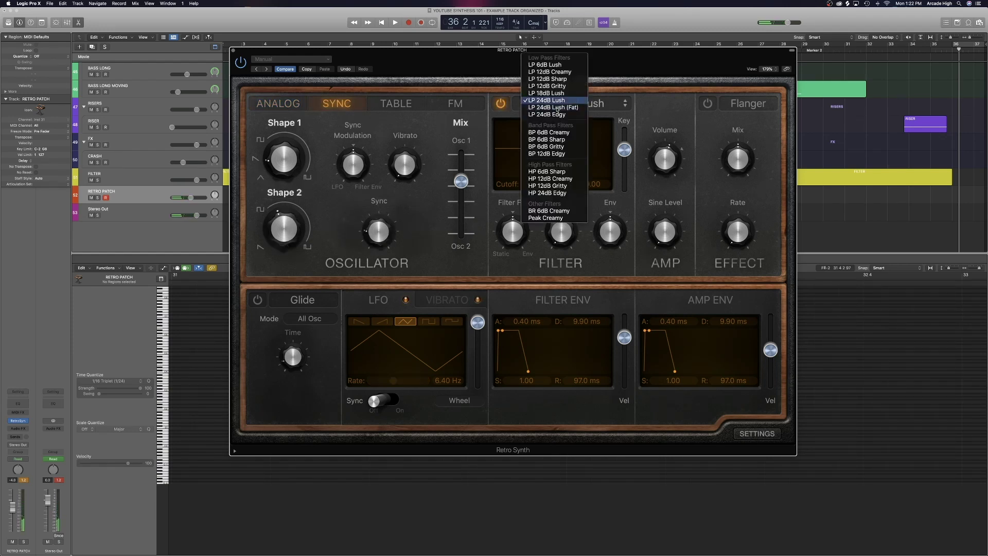
pyautogui.click(551, 140)
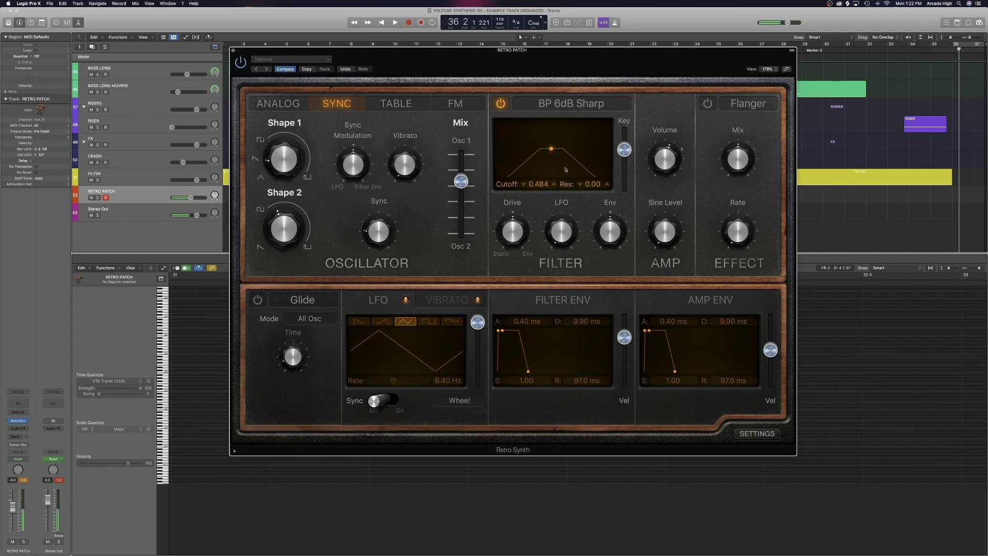
pyautogui.moveTo(572, 204)
pyautogui.moveTo(614, 233)
pyautogui.moveTo(610, 235); pyautogui.dragTo(618, 231)
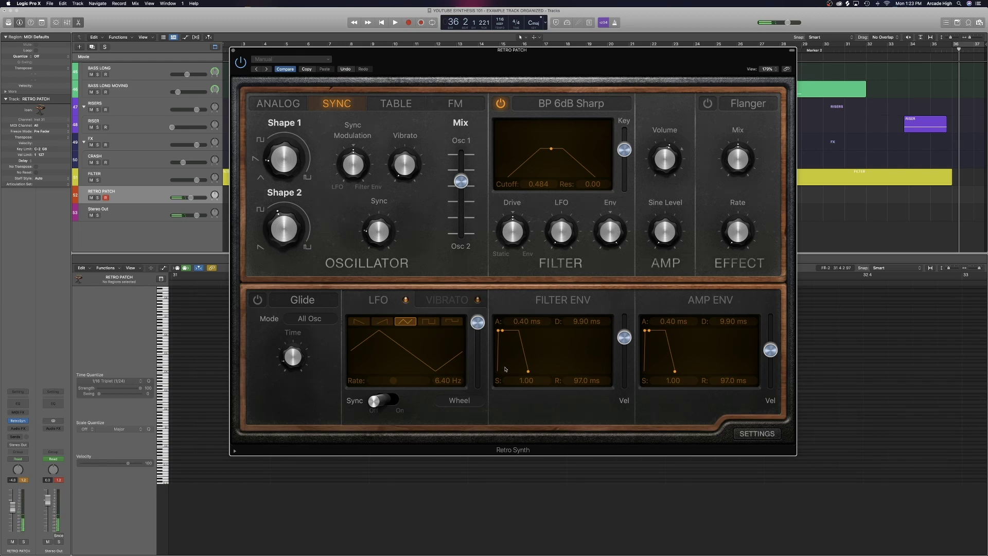
pyautogui.moveTo(503, 331); pyautogui.dragTo(507, 354)
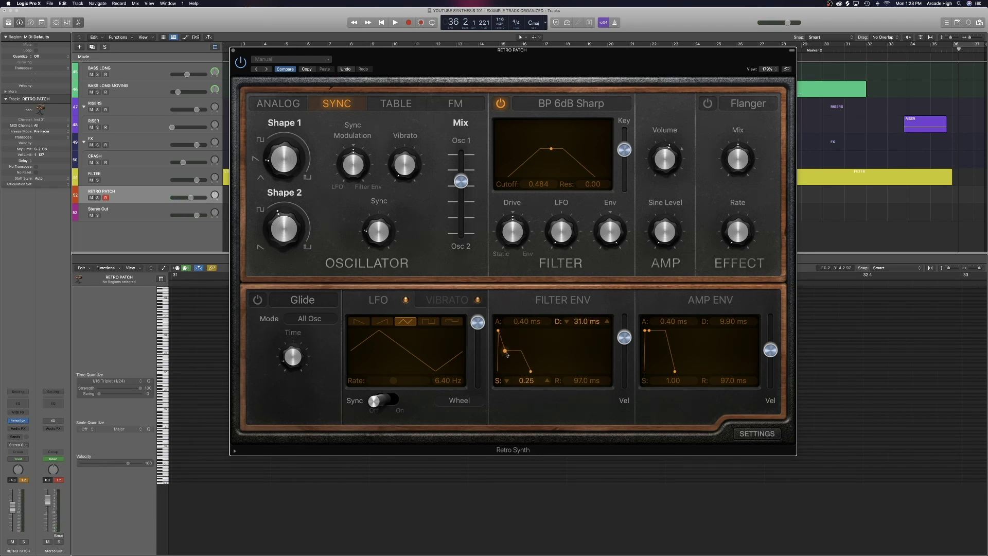
pyautogui.moveTo(608, 251)
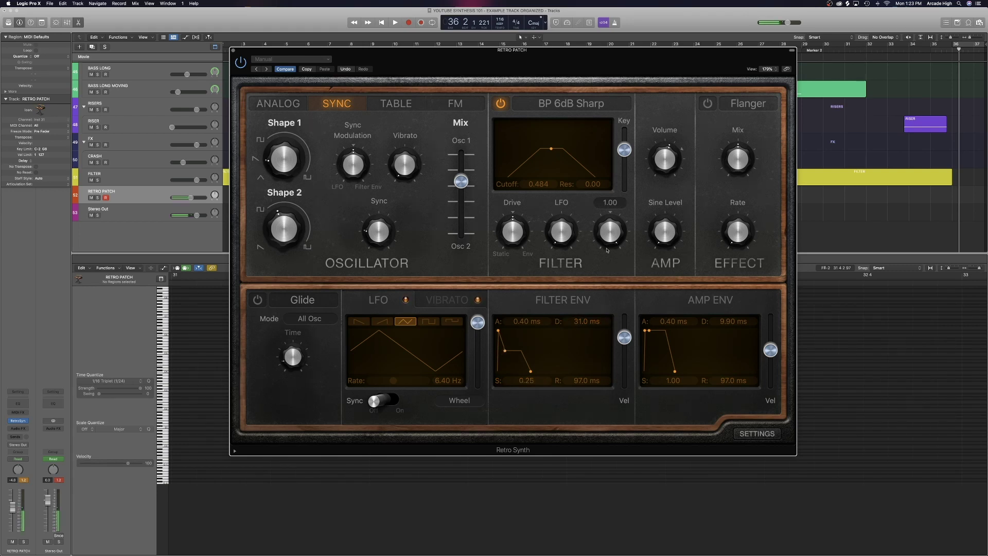
# - Set the amp envelope to 95.0 ms decay and 0.25 sustain, and turn the sine level to 1.00
pyautogui.moveTo(647, 331); pyautogui.dragTo(653, 352)
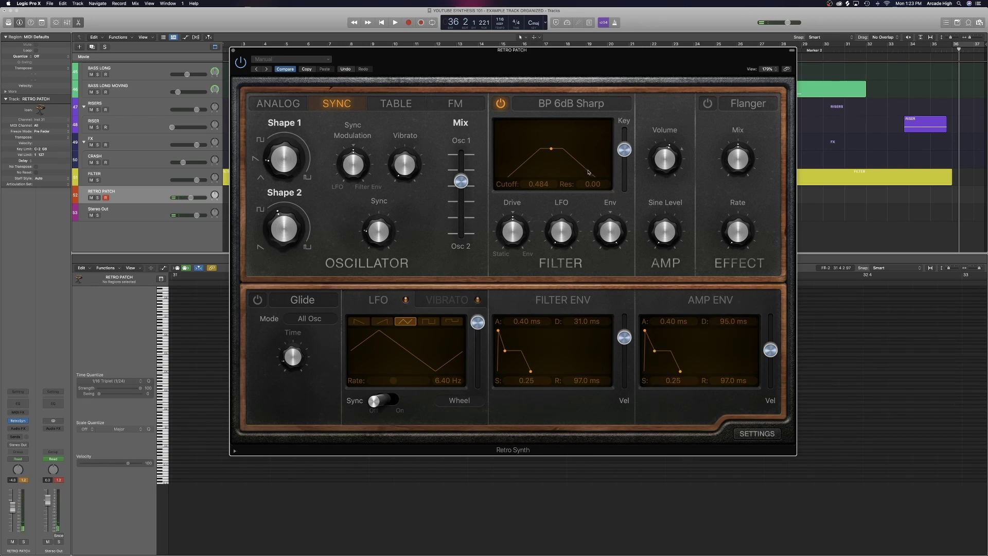
pyautogui.click(669, 237)
pyautogui.moveTo(669, 237); pyautogui.dragTo(666, 244)
# - Set the synth's global polyphony to mono and unison to 8 voices
pyautogui.click(757, 433)
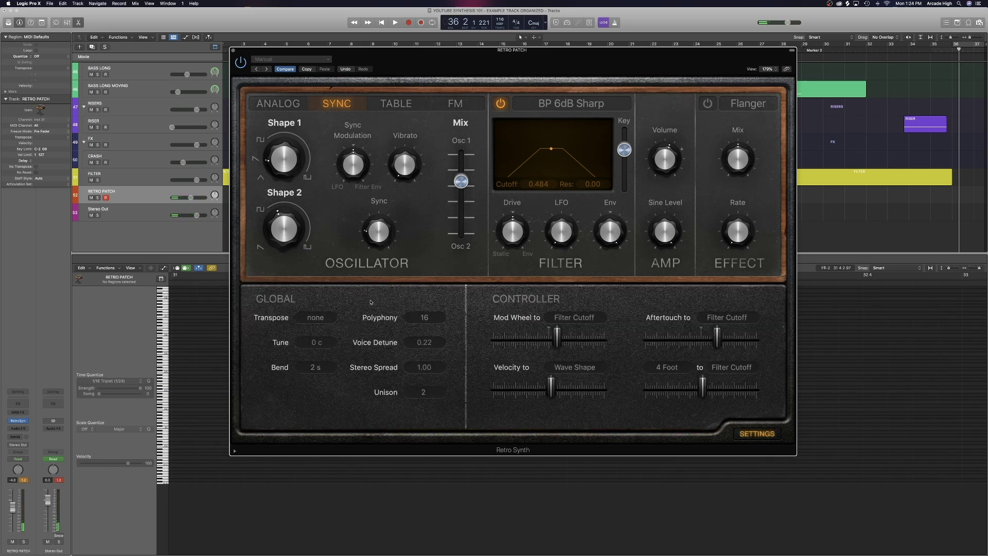
pyautogui.click(420, 318)
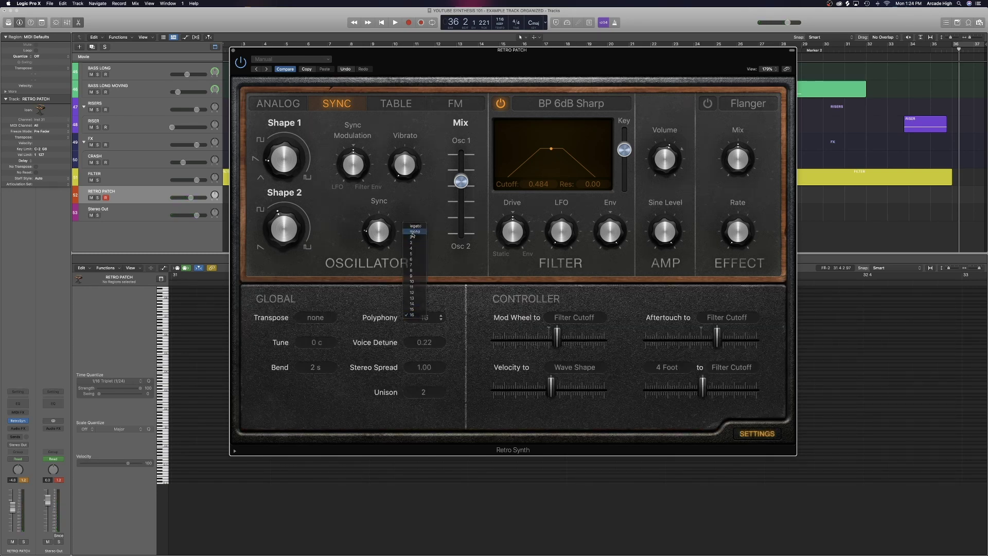
pyautogui.click(415, 225)
pyautogui.click(425, 393)
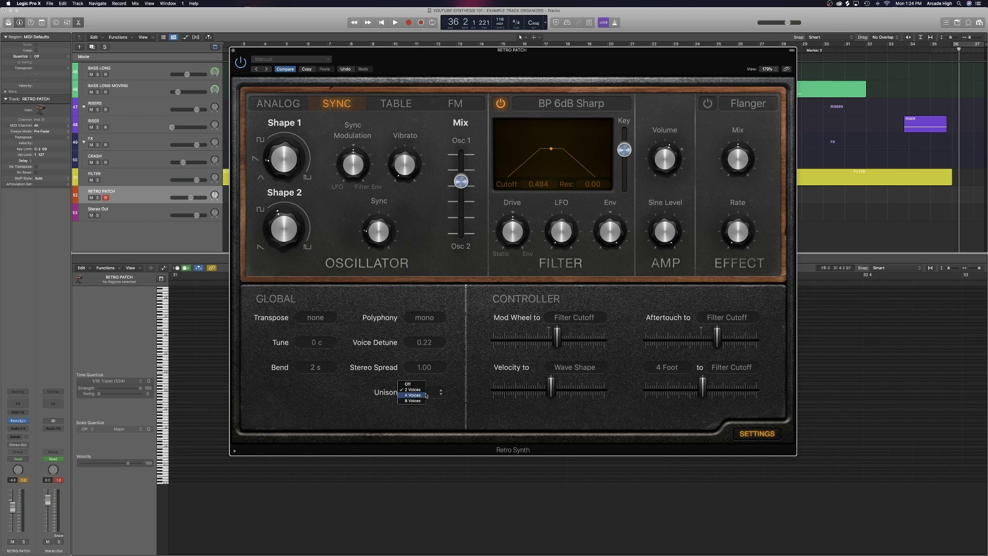
pyautogui.click(413, 400)
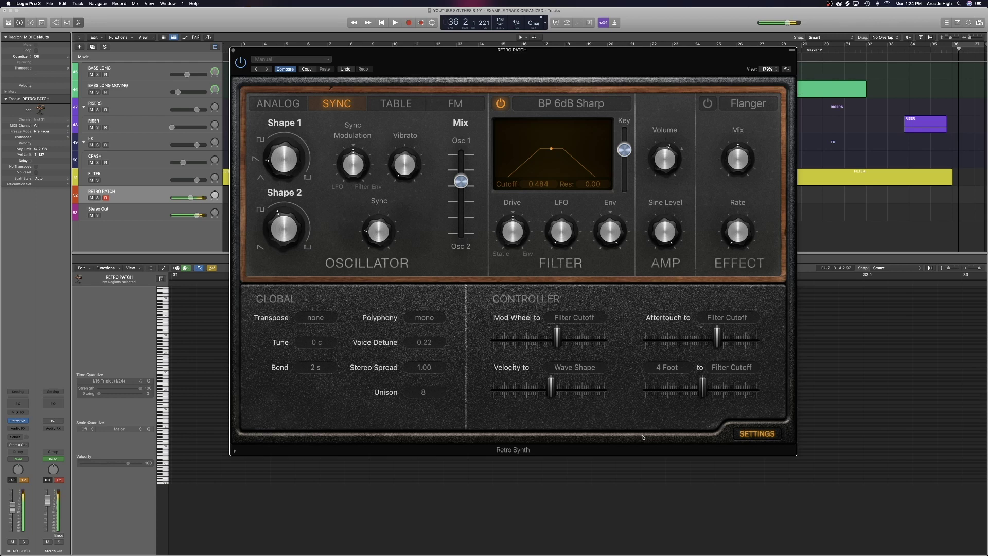
pyautogui.click(757, 434)
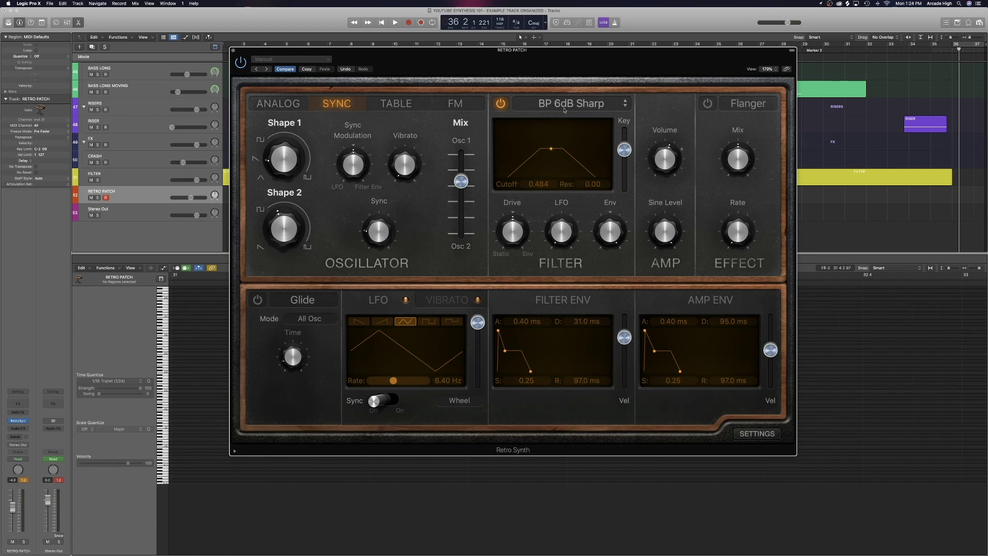
# - Try different filter drive amounts, turning the drive toward Static
pyautogui.click(517, 235)
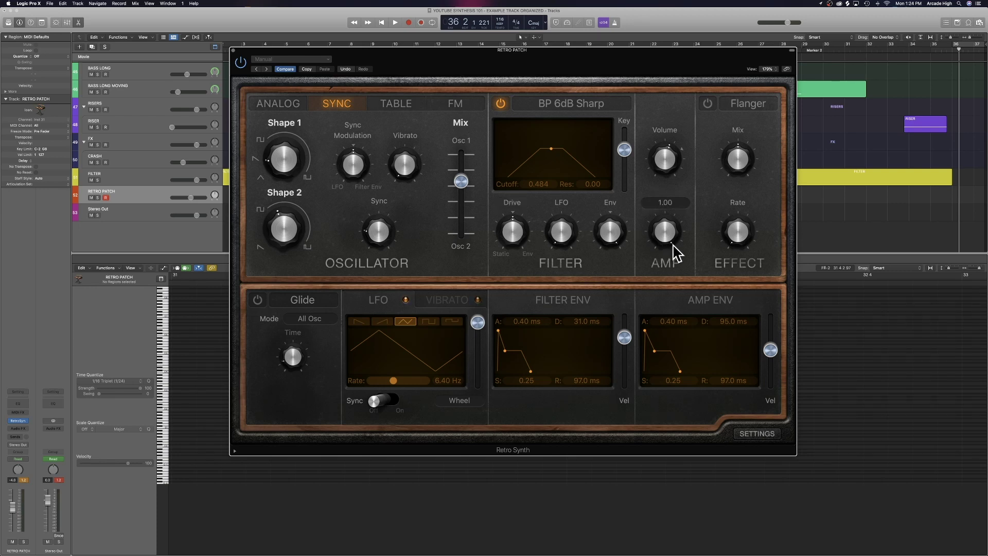
pyautogui.moveTo(516, 239)
pyautogui.moveTo(516, 240)
pyautogui.mouseDown()
pyautogui.moveTo(512, 198)
pyautogui.moveTo(522, 317)
pyautogui.moveTo(517, 243)
pyautogui.mouseUp()
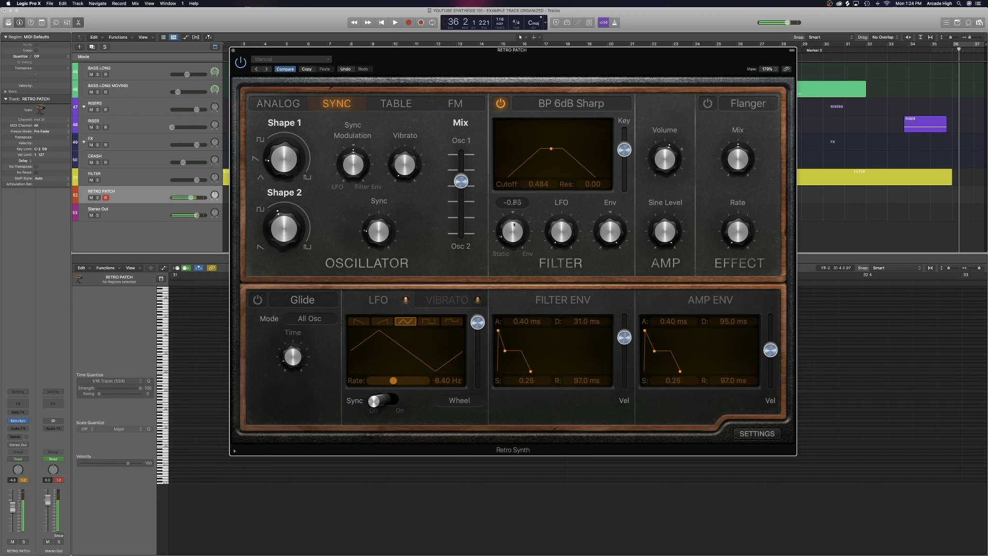
pyautogui.moveTo(514, 225); pyautogui.dragTo(514, 240)
pyautogui.moveTo(514, 232)
pyautogui.mouseDown()
pyautogui.moveTo(520, 260)
pyautogui.moveTo(518, 235)
pyautogui.mouseUp()
# - Try the HP 6dB Sharp filter type and return to BP 6dB Sharp
pyautogui.click(564, 103)
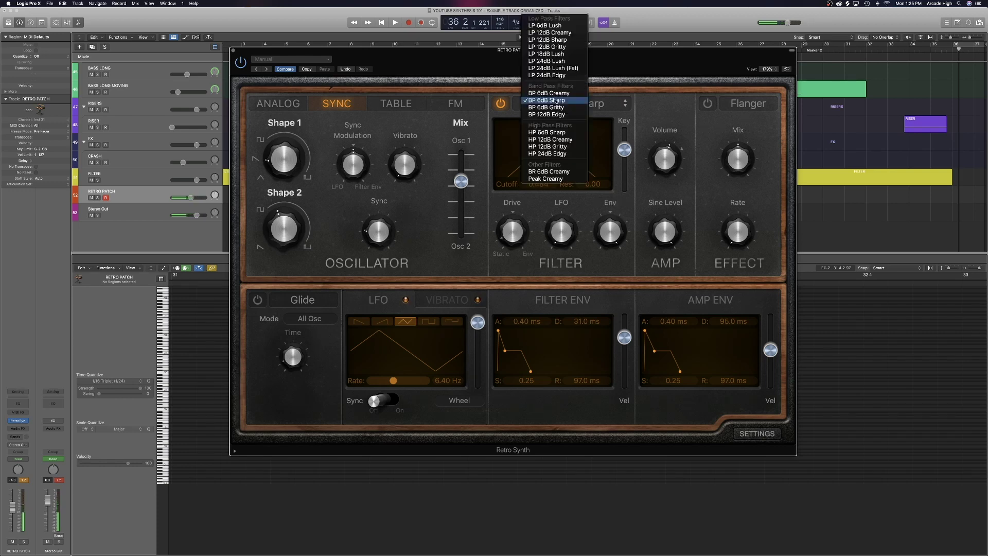
pyautogui.click(552, 132)
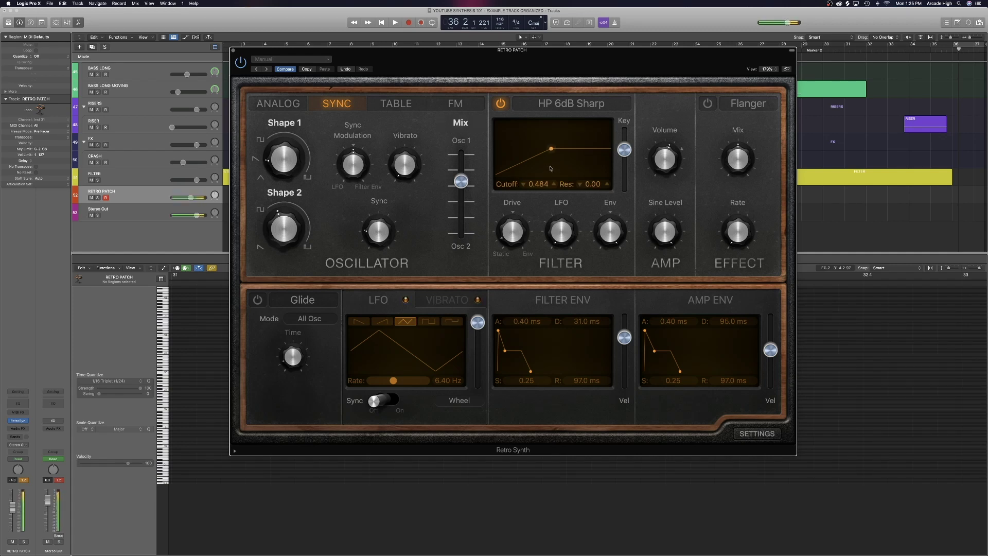
pyautogui.click(579, 103)
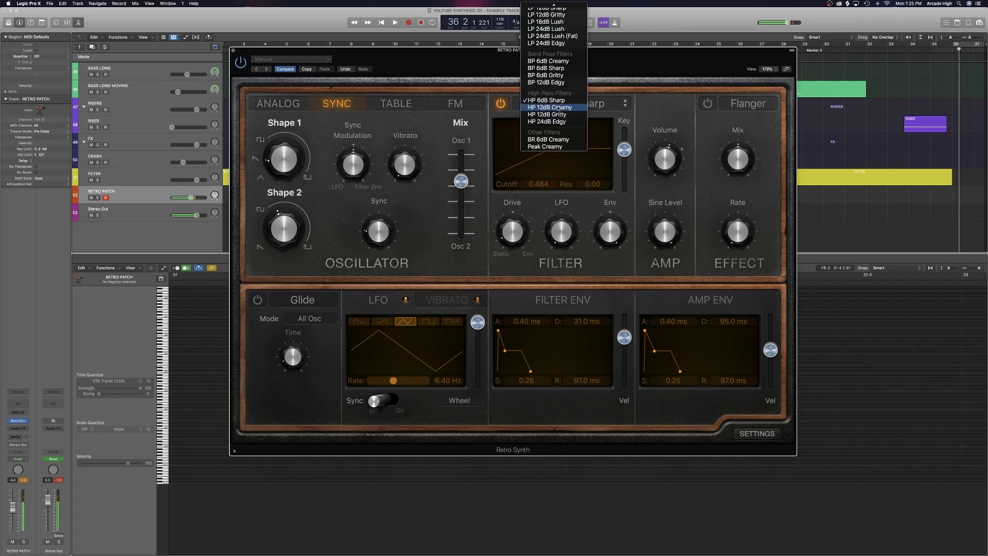
pyautogui.click(555, 68)
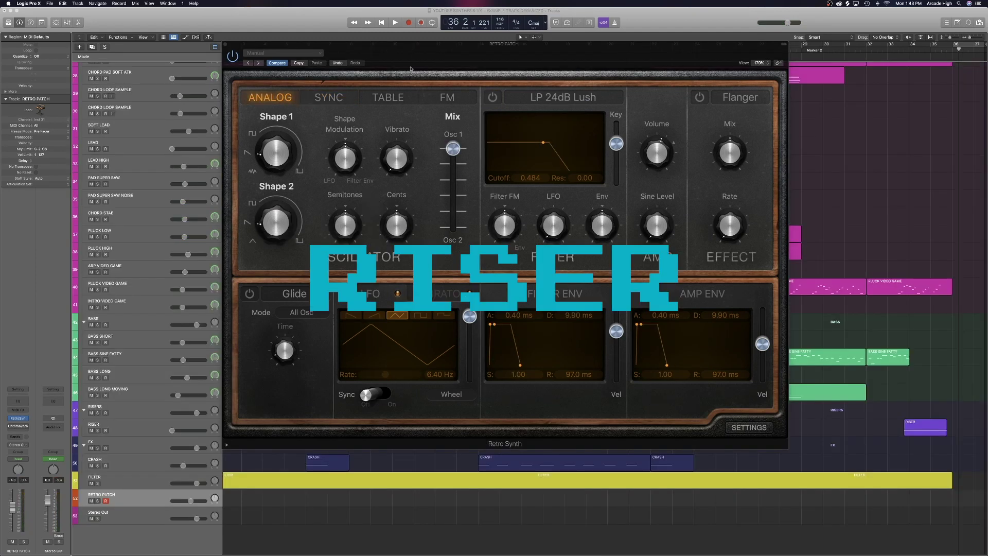
# - Switch on the LP 24dB Lush filter and lower its cutoff to about 0.106
pyautogui.click(411, 69)
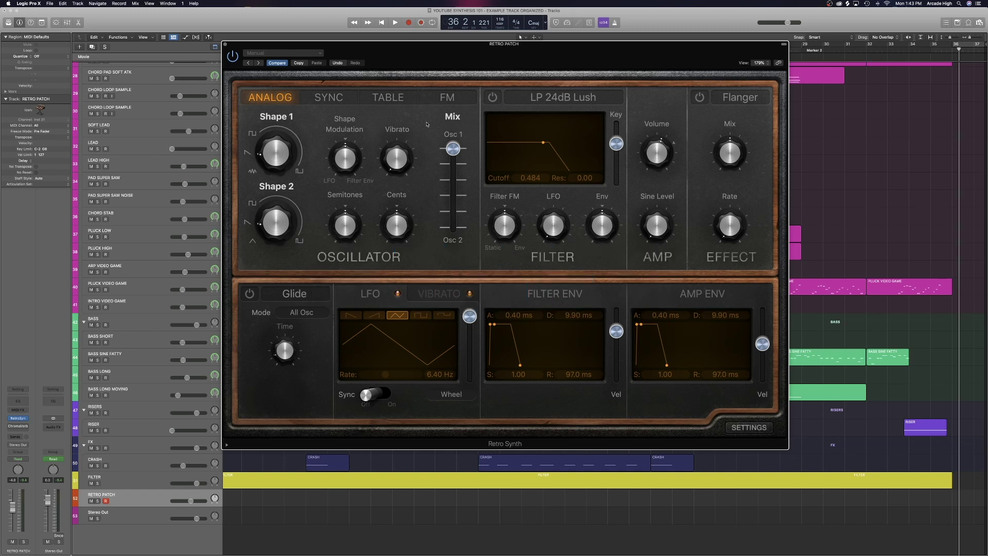
pyautogui.moveTo(288, 150)
pyautogui.moveTo(453, 150)
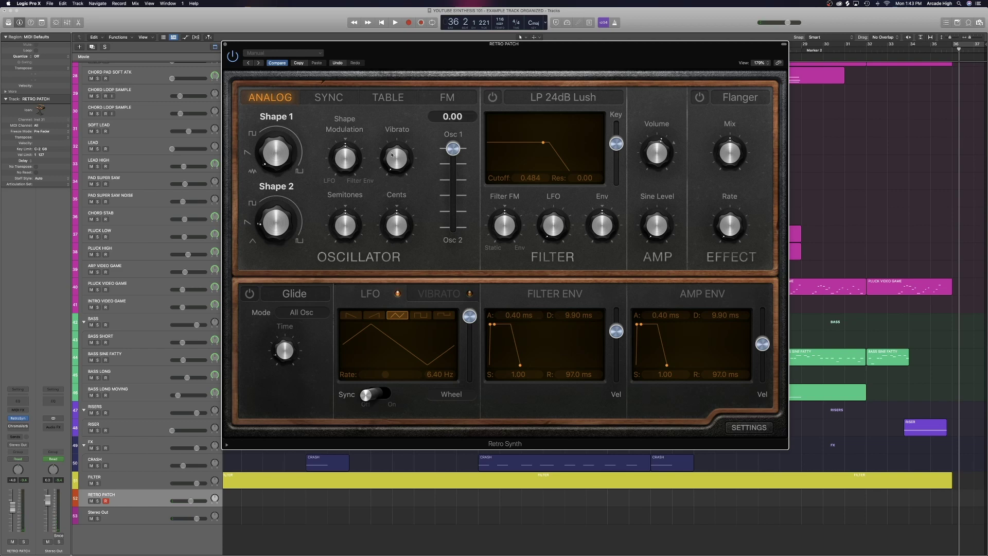
pyautogui.click(493, 99)
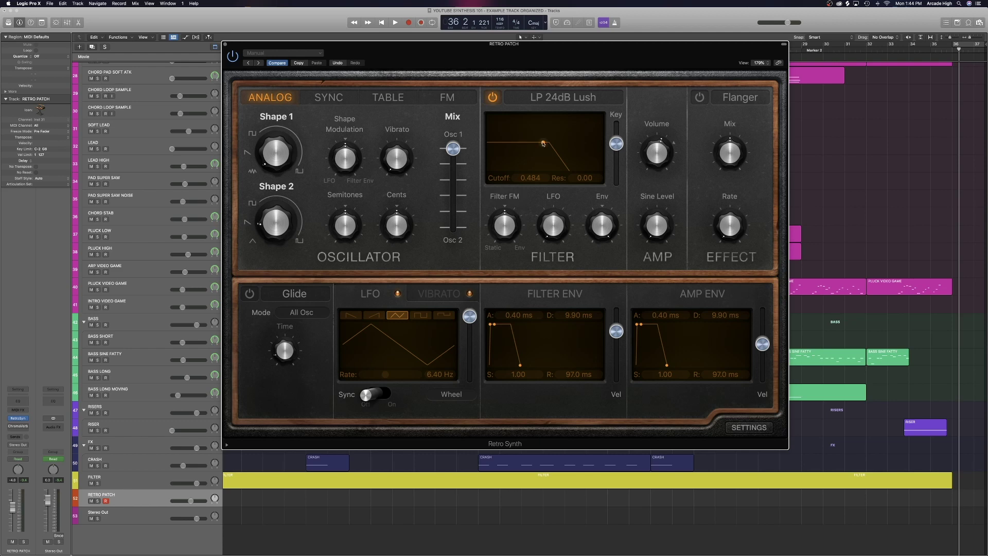
pyautogui.moveTo(543, 143); pyautogui.dragTo(501, 146)
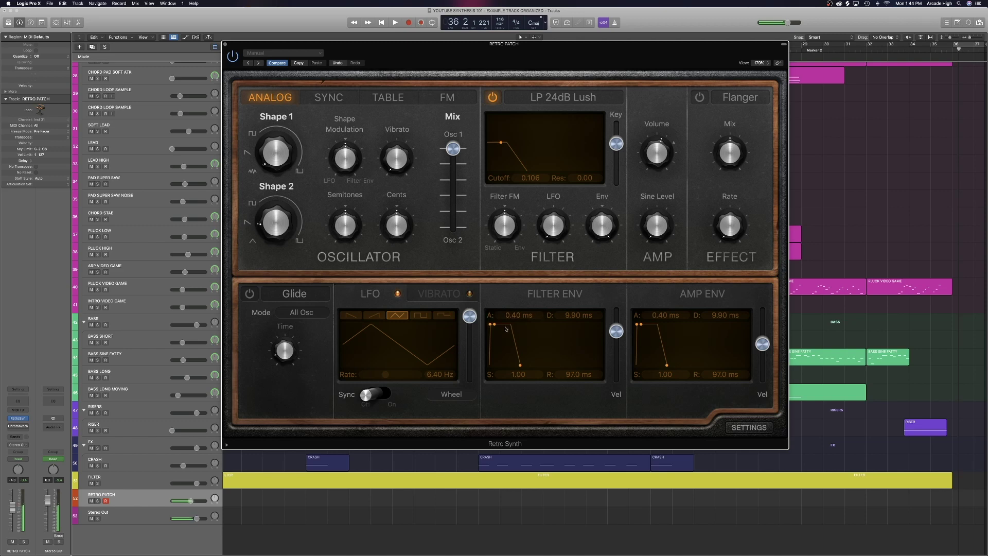
# - Set the filter envelope to 6500 ms decay and 0.13 sustain, and the amp envelope attack to 1900 ms
pyautogui.moveTo(496, 326); pyautogui.dragTo(521, 353)
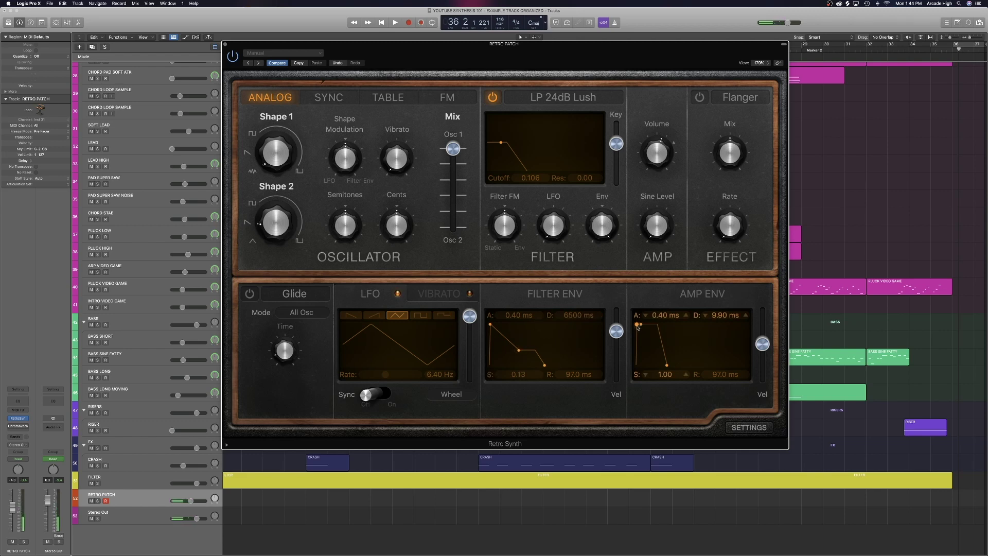
pyautogui.moveTo(638, 326); pyautogui.dragTo(657, 325)
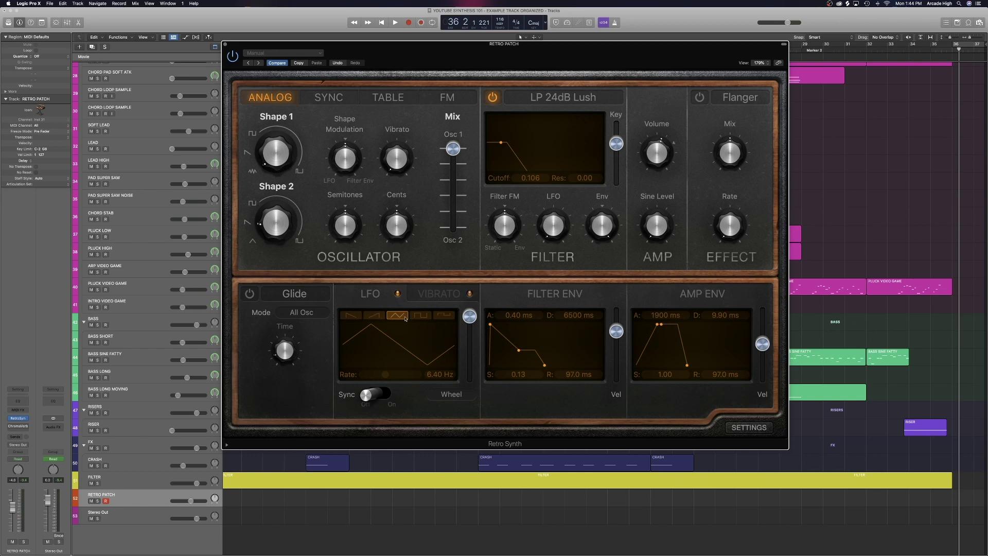
# - Raise the filter's LFO amount, and give the LFO a rising sawtooth waveform with its Wheel amount at 0.00
pyautogui.moveTo(553, 229); pyautogui.dragTo(552, 208)
pyautogui.click(375, 316)
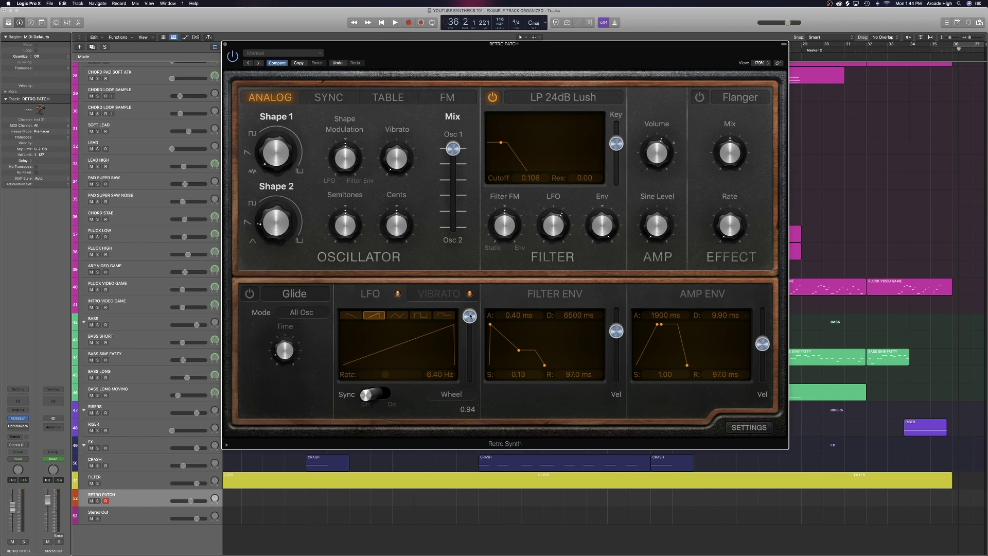
pyautogui.moveTo(470, 316); pyautogui.dragTo(471, 388)
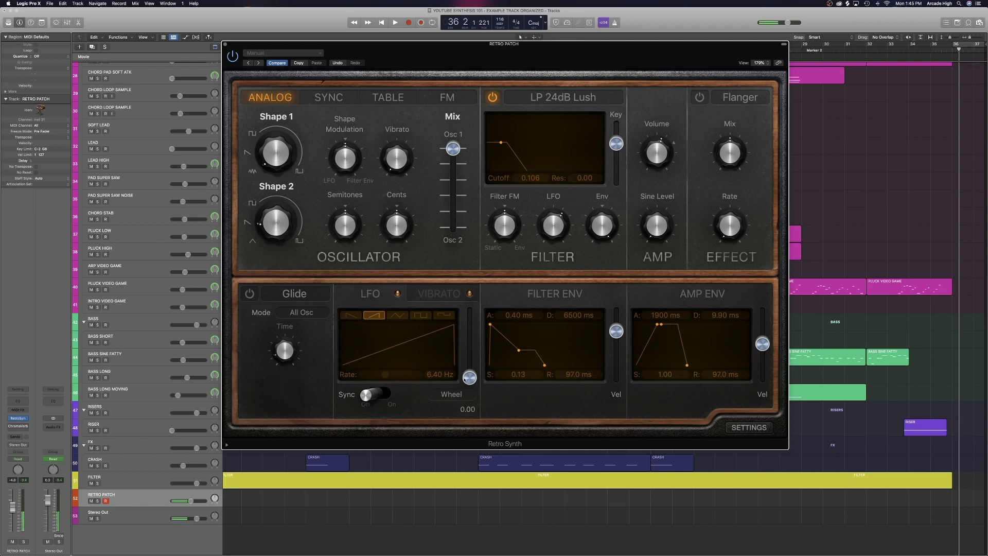
# - Turn on tempo sync for the LFO and lower its rate
pyautogui.click(387, 393)
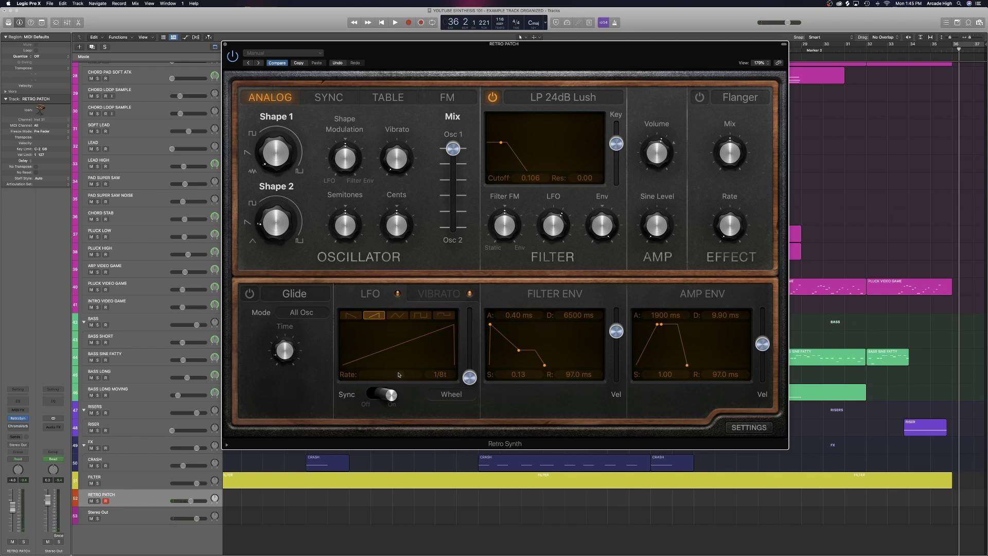
pyautogui.moveTo(405, 378); pyautogui.dragTo(378, 381)
pyautogui.moveTo(472, 382)
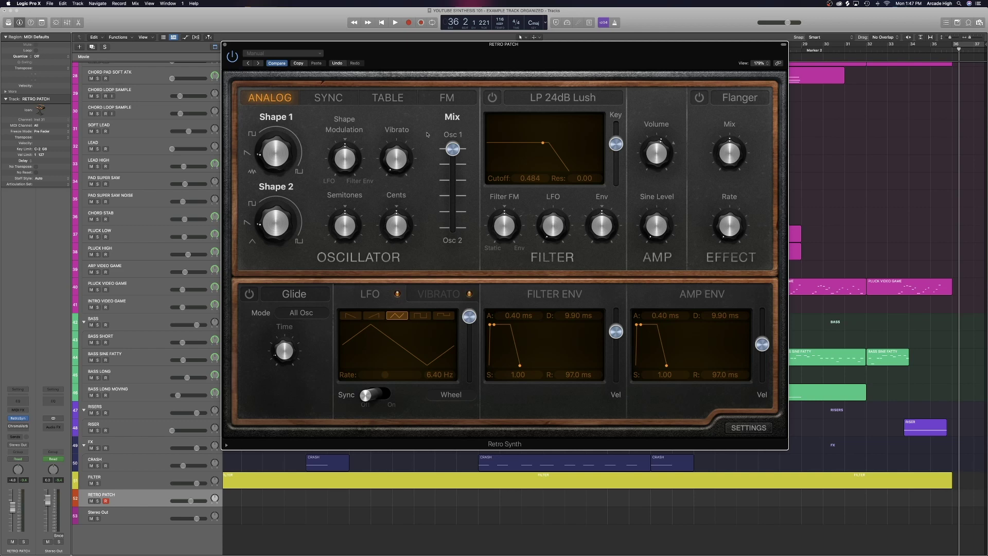
# - Switch on the LP 24dB Lush filter and set its cutoff to about 0.480 and resonance to about 0.33
pyautogui.moveTo(282, 139)
pyautogui.moveTo(278, 155); pyautogui.dragTo(270, 167)
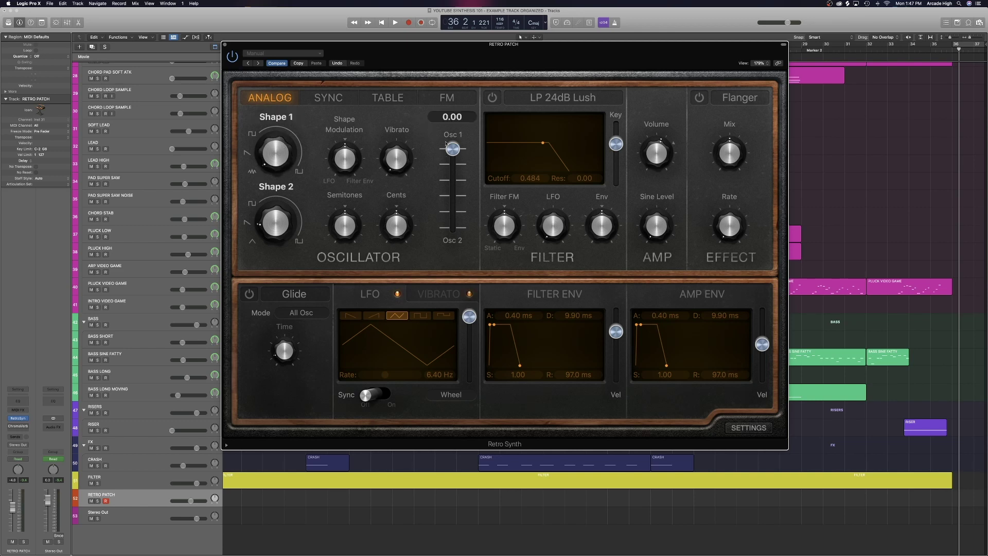
pyautogui.click(492, 97)
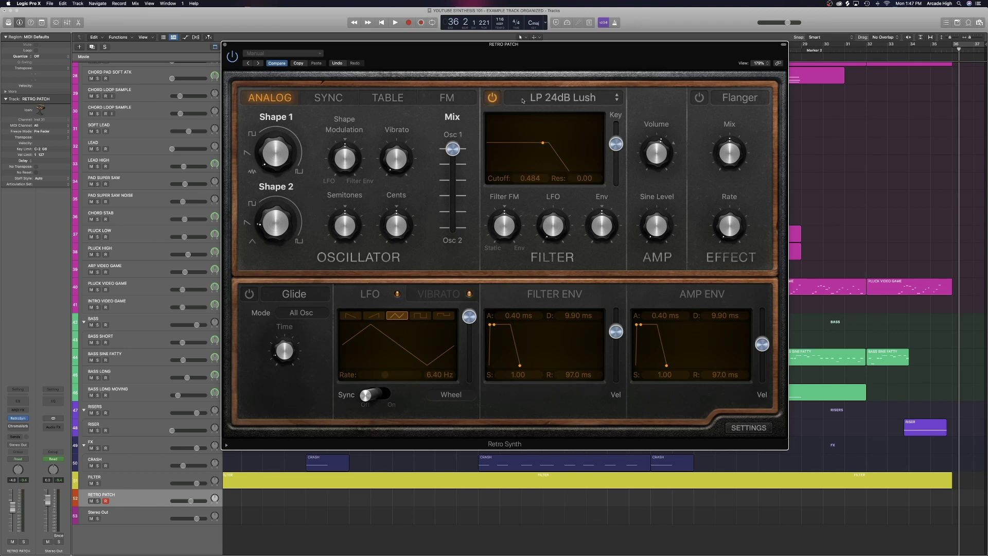
pyautogui.moveTo(544, 144); pyautogui.dragTo(544, 135)
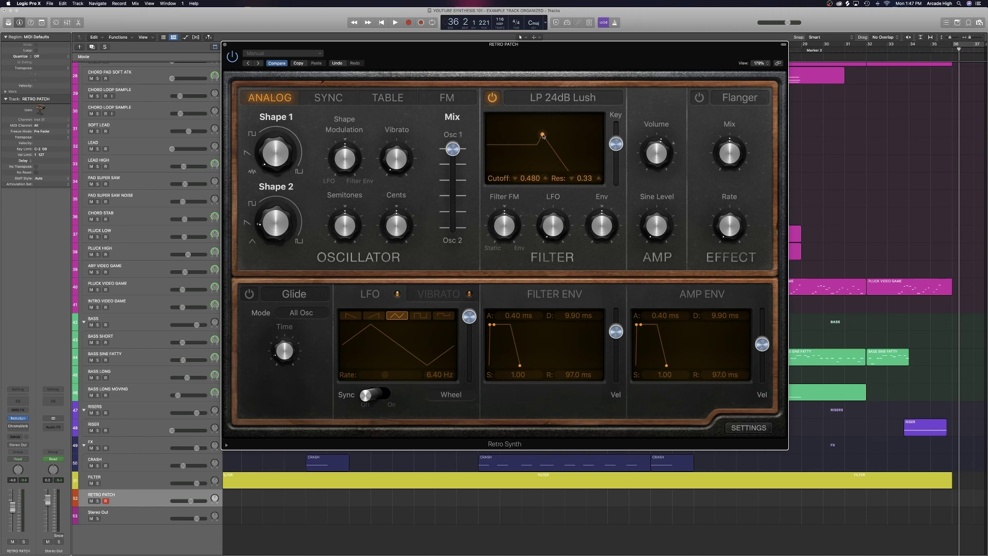
pyautogui.moveTo(597, 208); pyautogui.dragTo(596, 198)
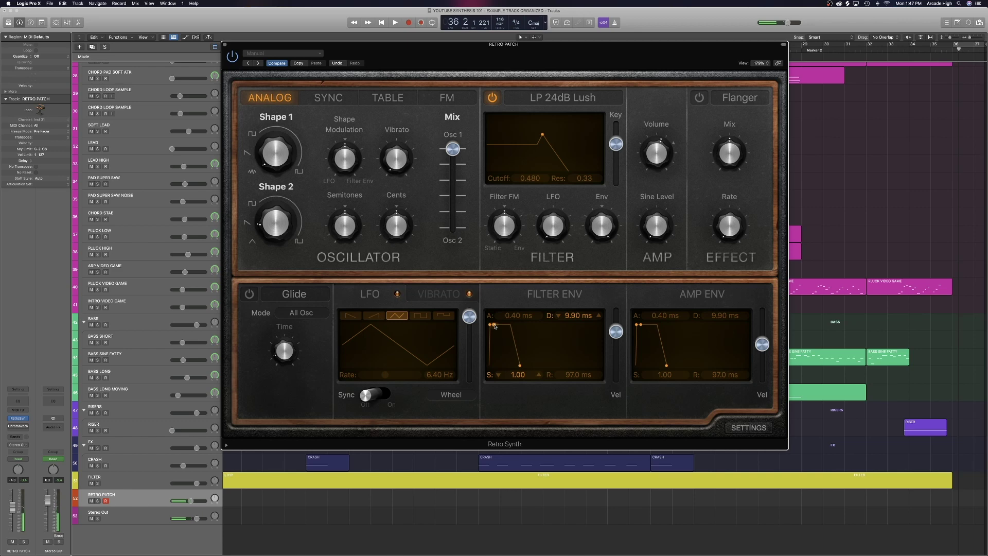
# - Shape the filter envelope with 2800 ms decay, 0.10 sustain, 1200 ms release, and the amp envelope with 5400 ms decay, 0.14 sustain and a longer release
pyautogui.moveTo(495, 327); pyautogui.dragTo(514, 354)
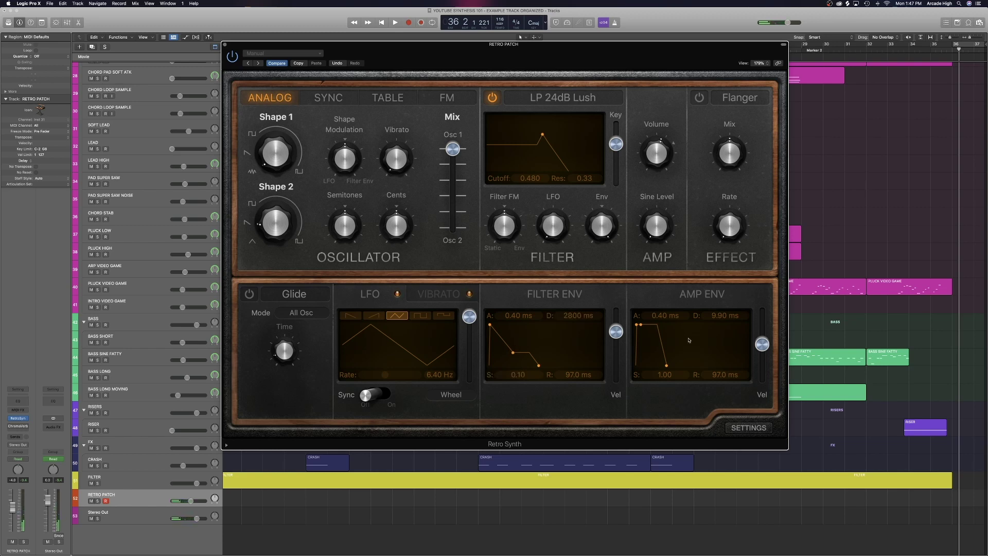
pyautogui.moveTo(641, 324); pyautogui.dragTo(667, 354)
pyautogui.moveTo(538, 365); pyautogui.dragTo(548, 366)
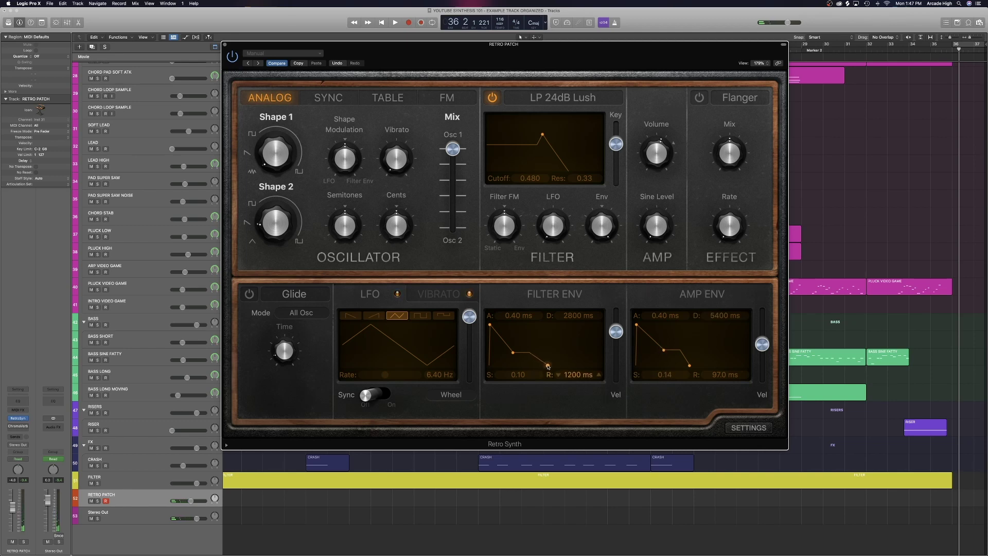
pyautogui.moveTo(691, 366); pyautogui.dragTo(704, 368)
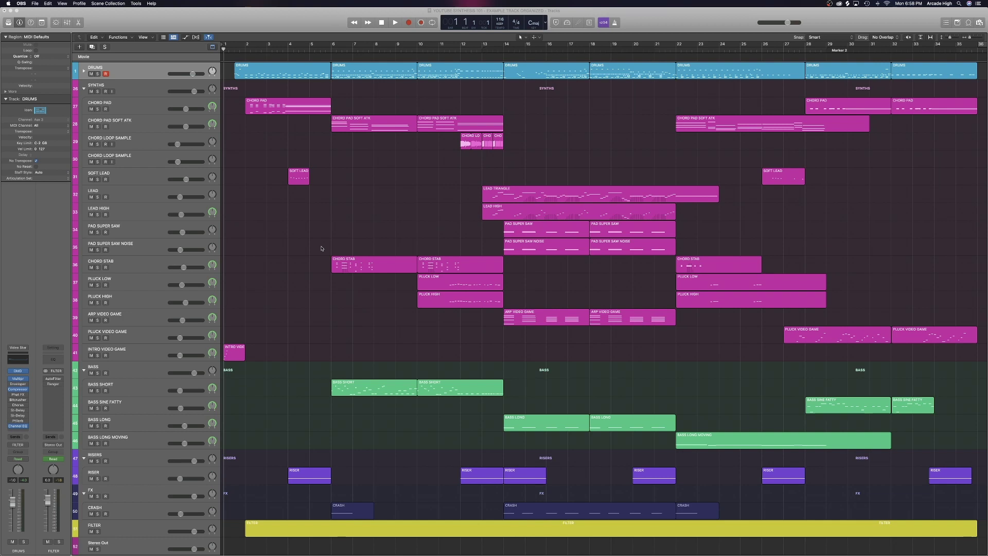
pyautogui.click(134, 406)
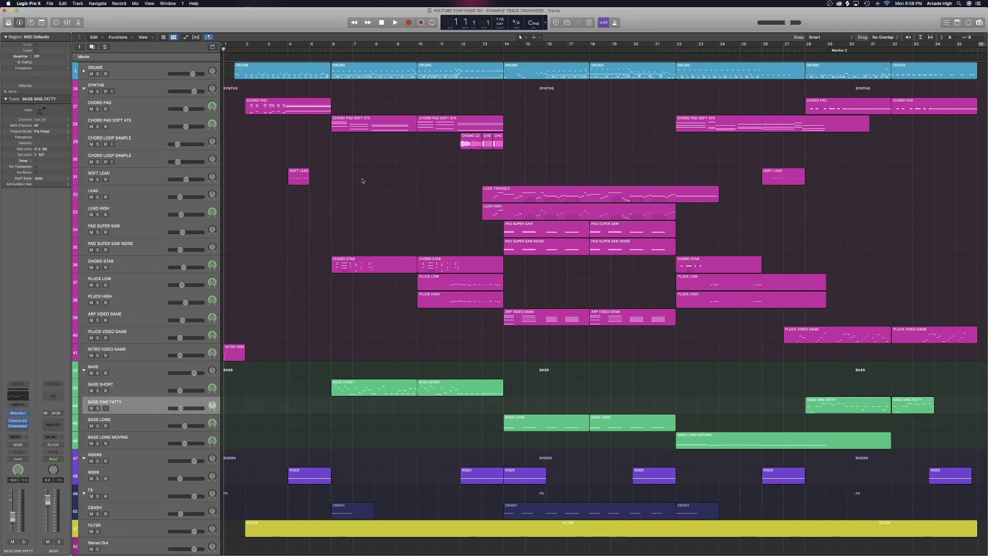
pyautogui.click(146, 144)
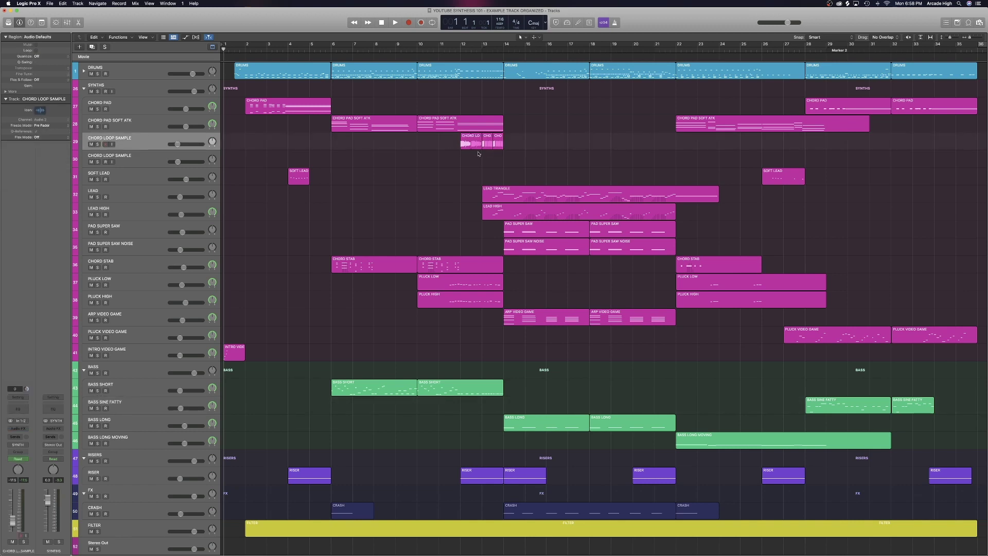
pyautogui.click(139, 128)
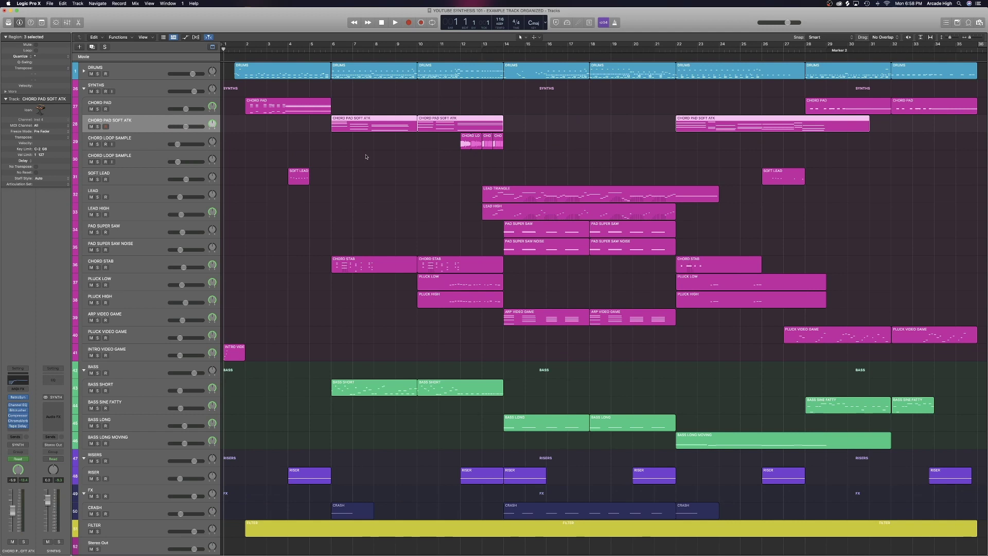
# - Examine the DRUMS track's Drum Machine Designer instrument and the notes of its region starting at bar 6, closing both views
pyautogui.click(127, 76)
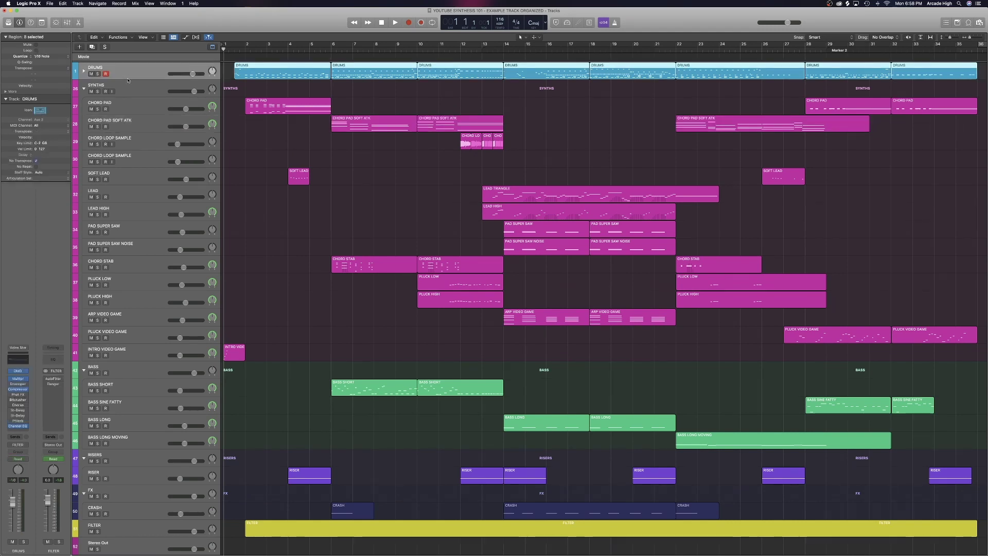
pyautogui.click(18, 371)
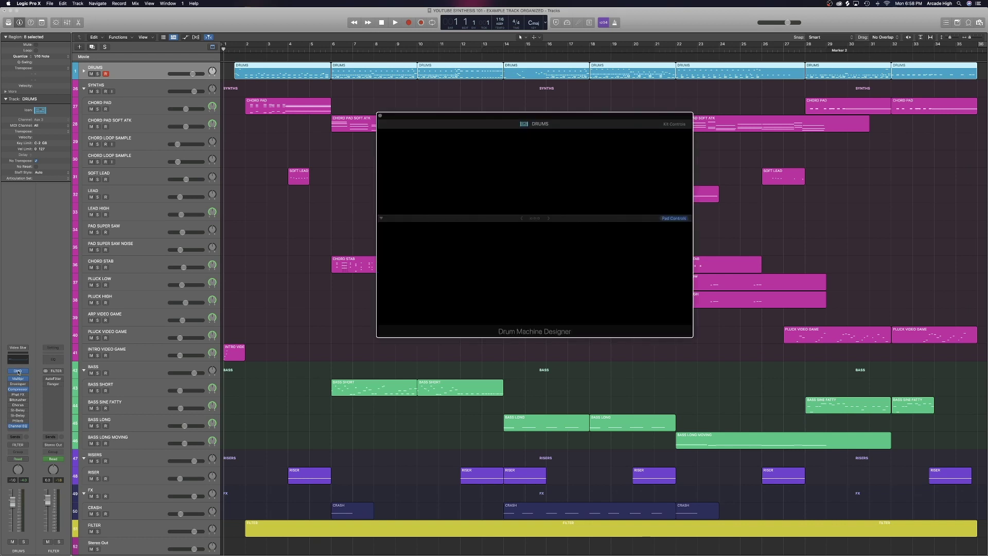
pyautogui.press('super+w')
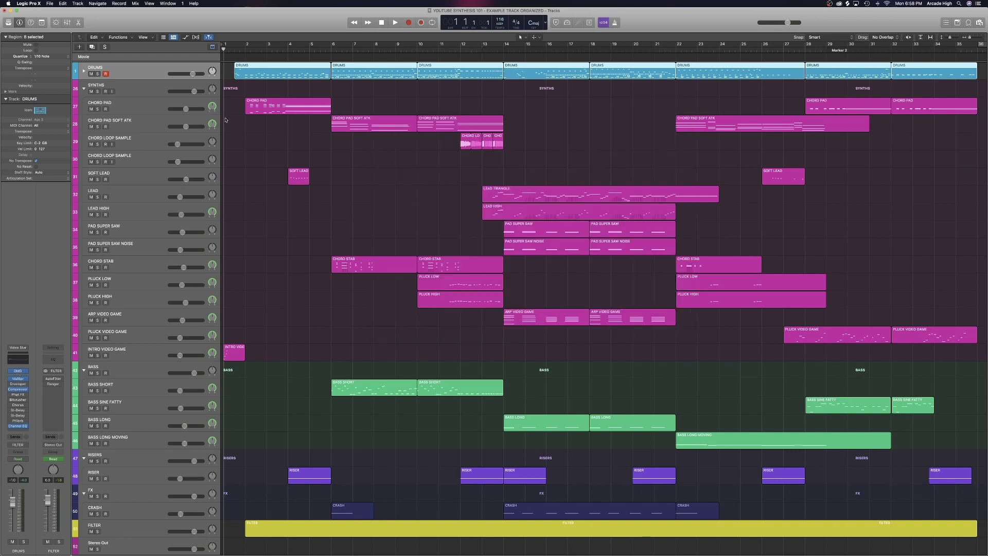
pyautogui.doubleClick(346, 72)
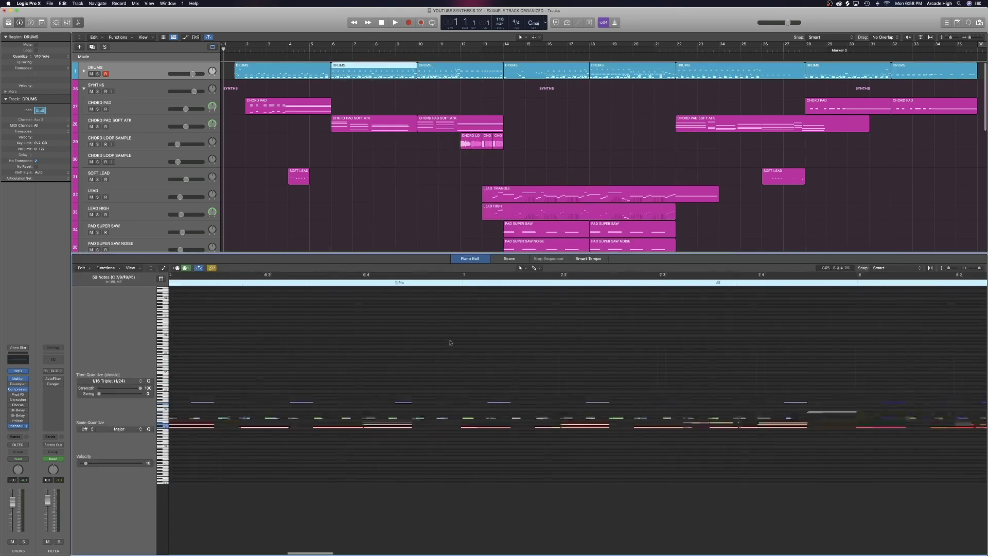
pyautogui.click(481, 259)
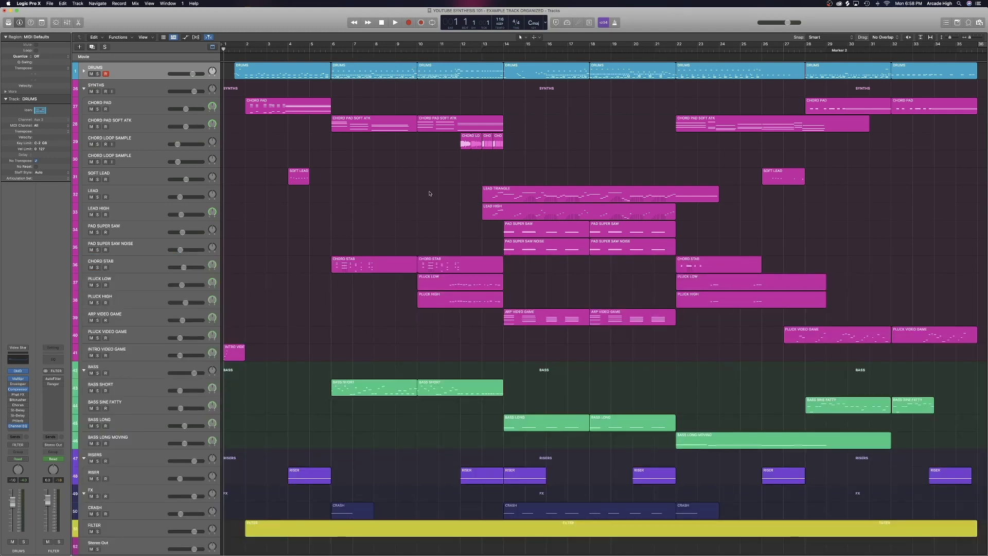
# - Play the full arrangement from bar 1 through bar 36, stop playback and return the view to the song's start
pyautogui.press('space')
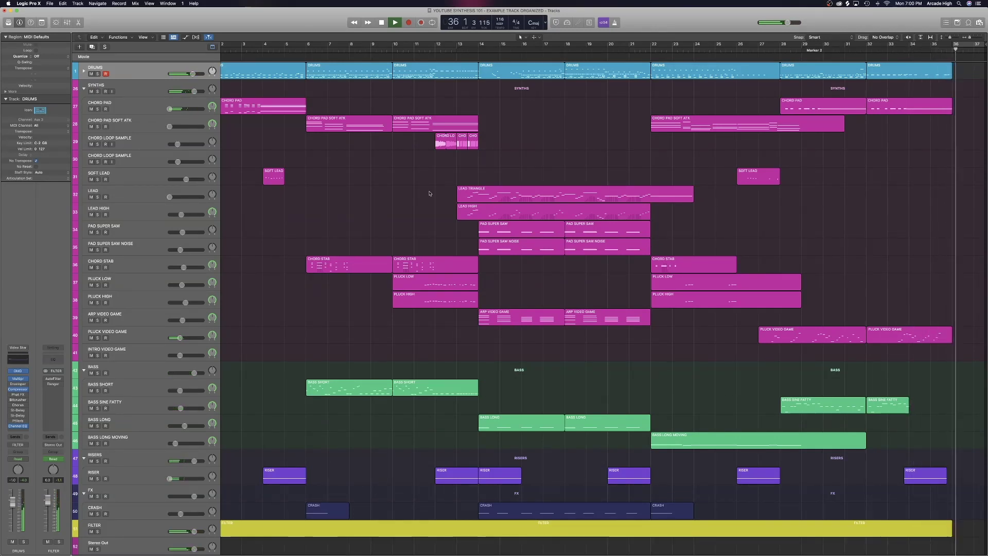
pyautogui.press('space')
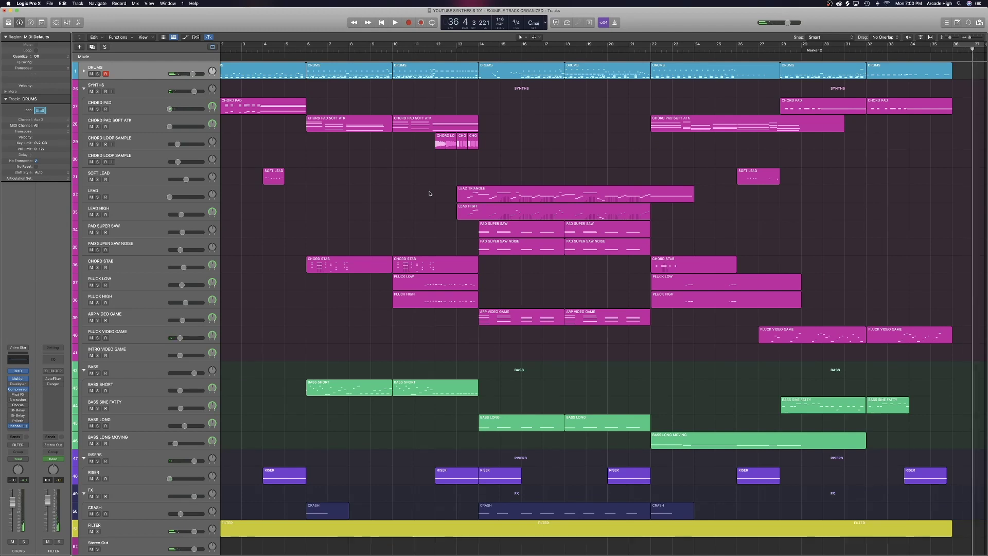
pyautogui.hscroll(-2, 429, 193)
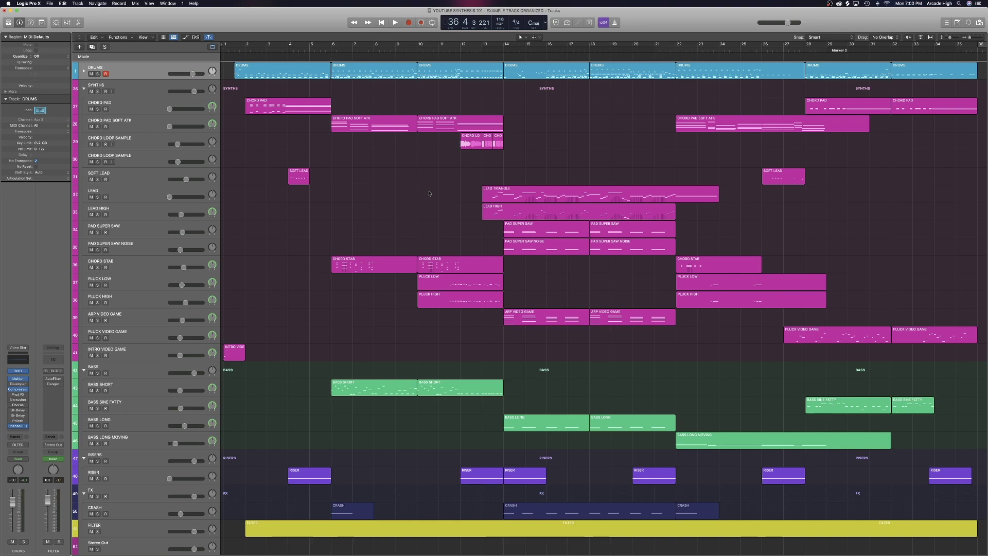
# - Show automation on all tracks, examine the volume and cutoff curves from the chord pads down to the Stereo Out, and hide automation again
pyautogui.press('a')
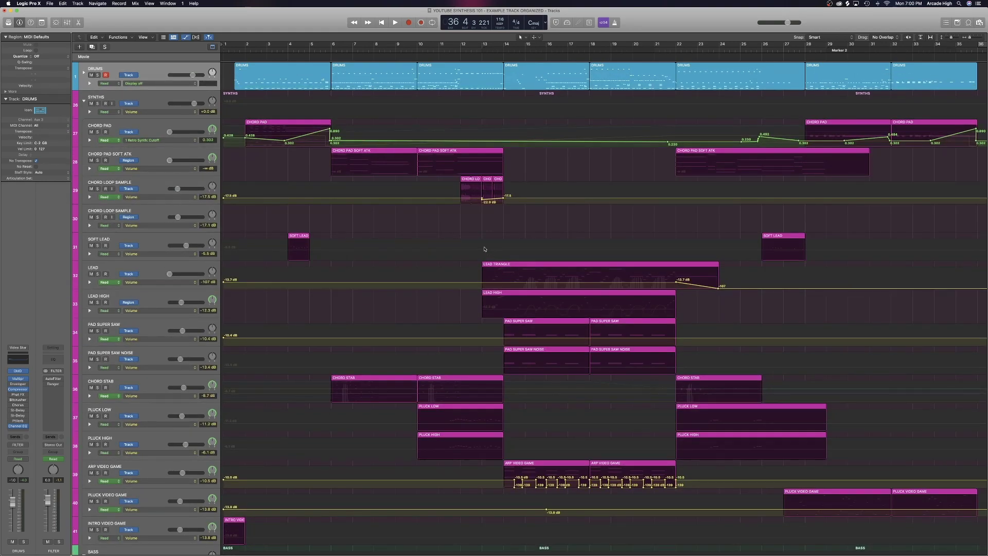
pyautogui.scroll(-10, 484, 249)
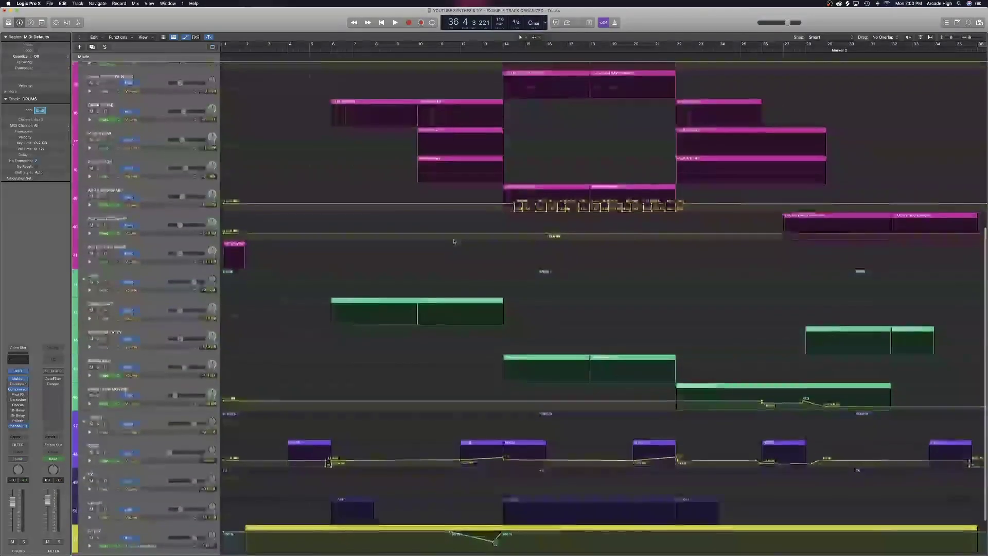
pyautogui.scroll(-3, 454, 242)
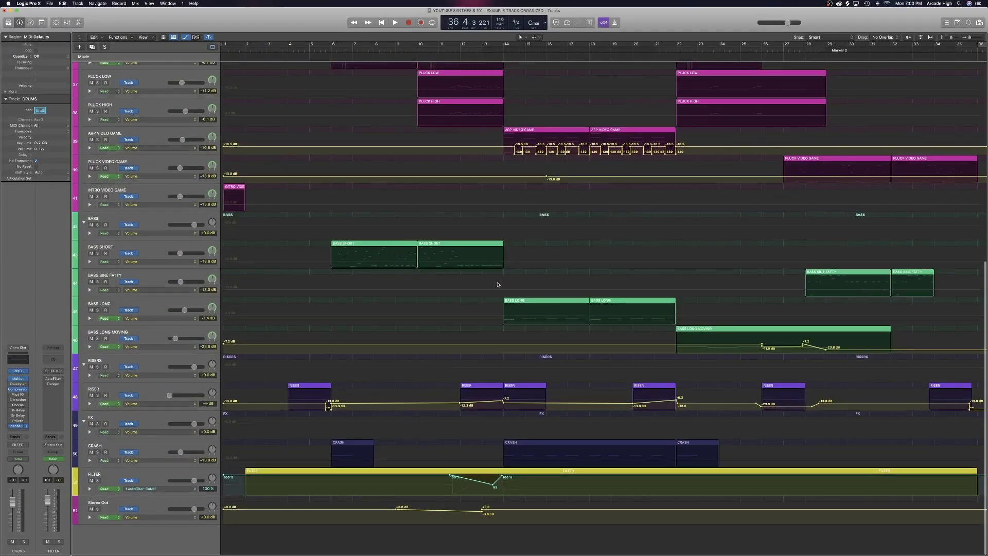
pyautogui.scroll(5, 498, 284)
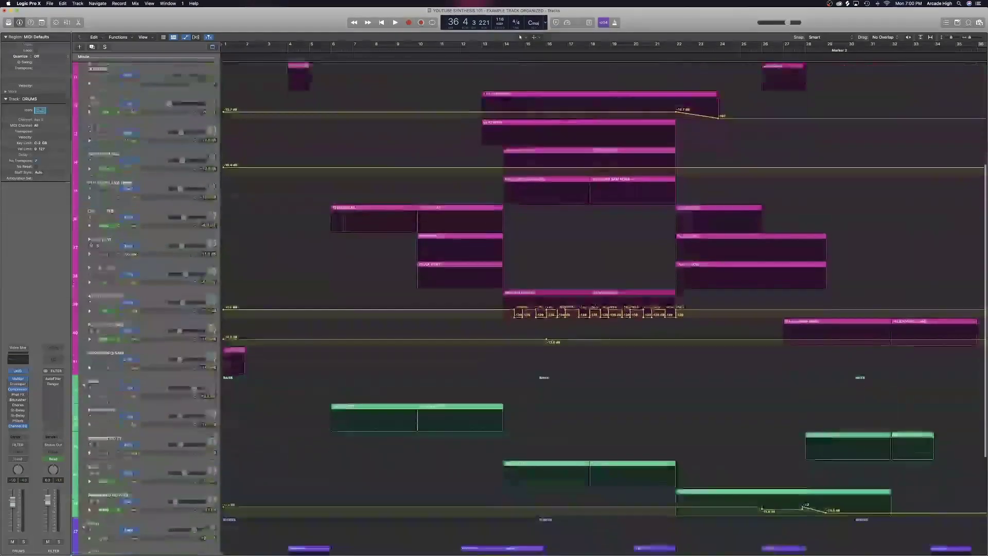
pyautogui.scroll(-7, 497, 284)
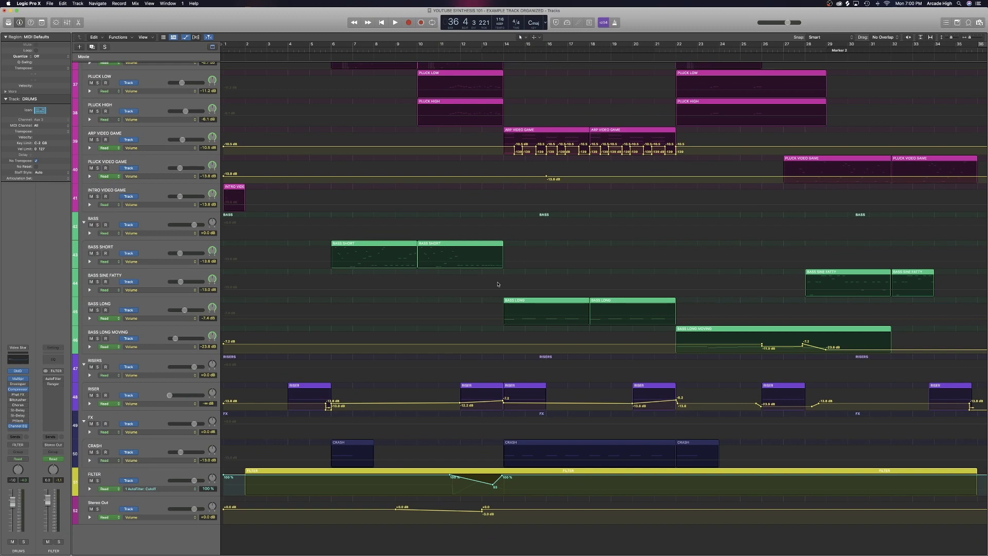
pyautogui.press('a')
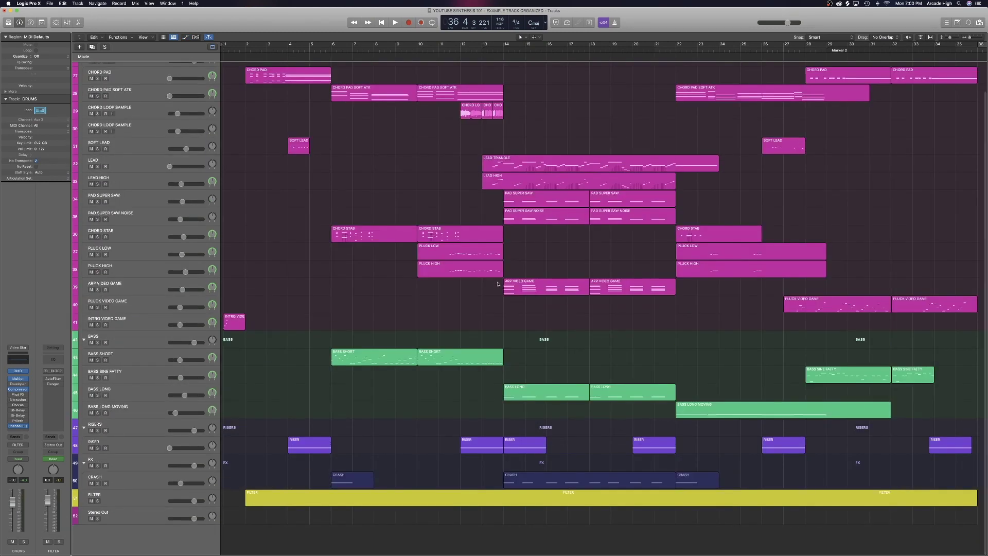
pyautogui.scroll(2, 479, 305)
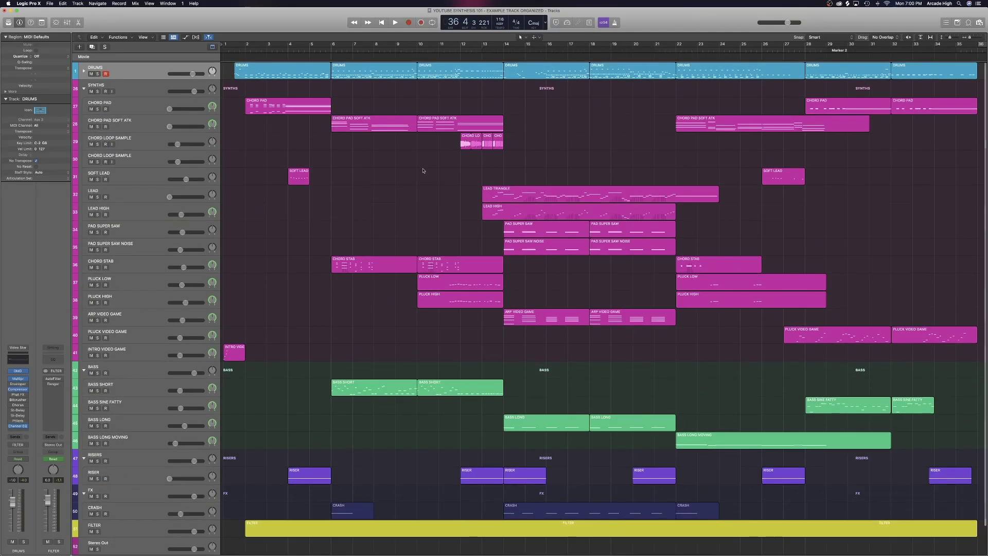